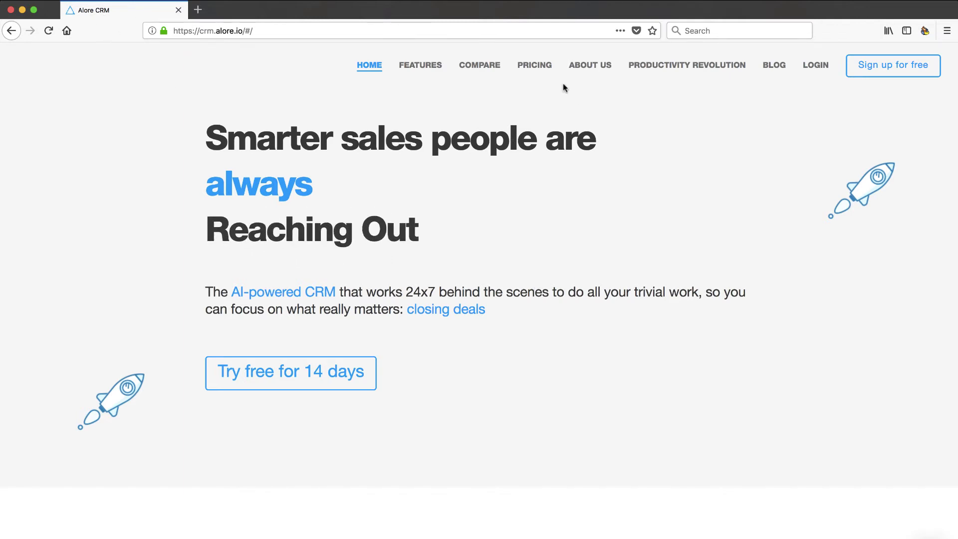
Step: Open the Pricing page and scroll through the plans
left_click(543, 67)
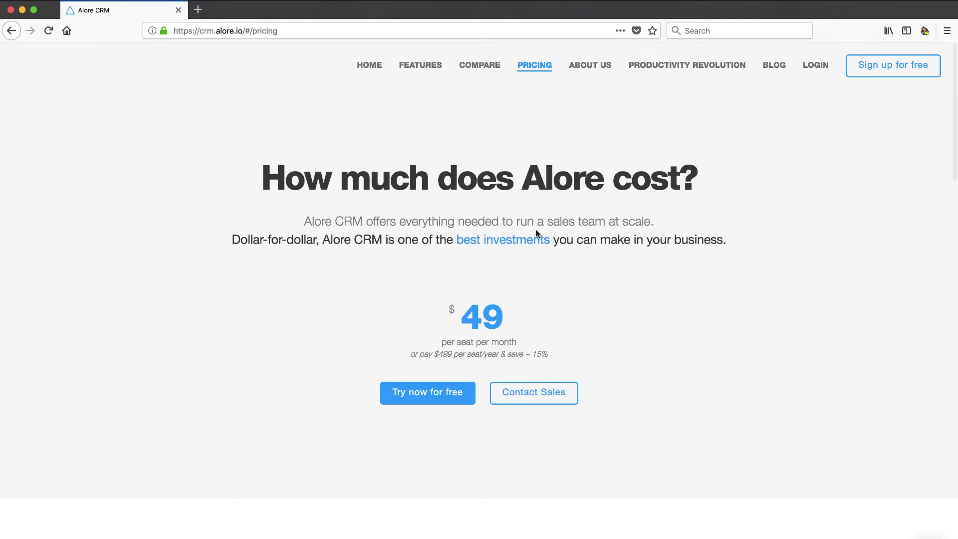
scroll(536, 232, "down", 3)
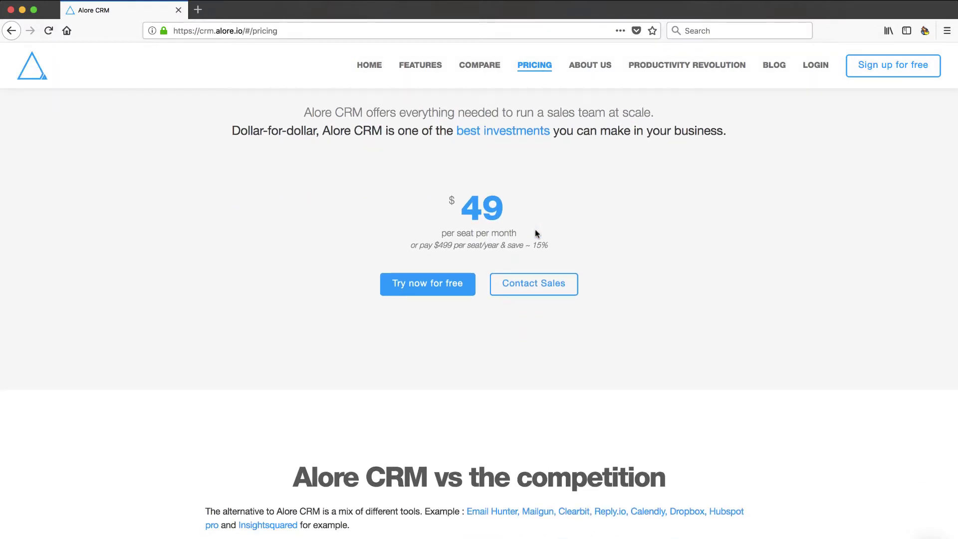
scroll(460, 245, "down", 5)
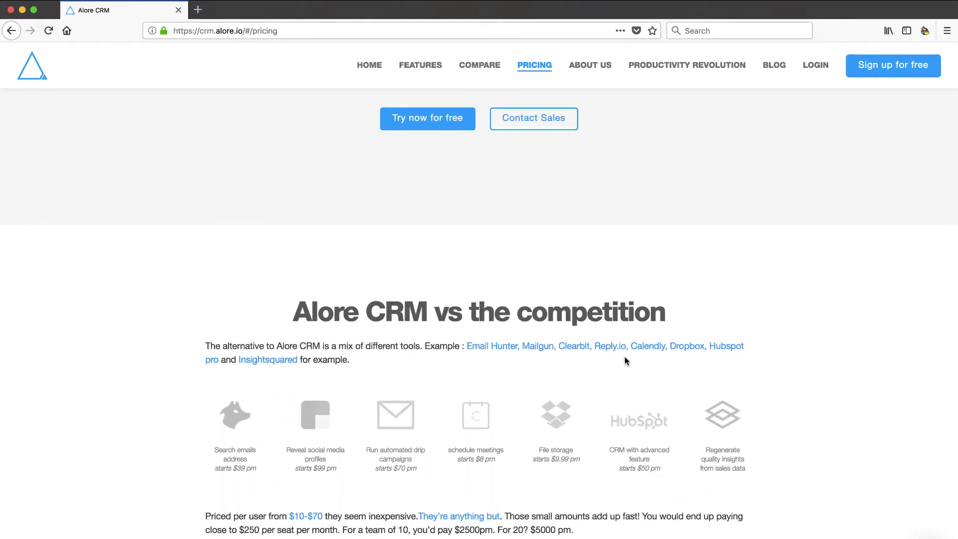
scroll(592, 372, "down", 3)
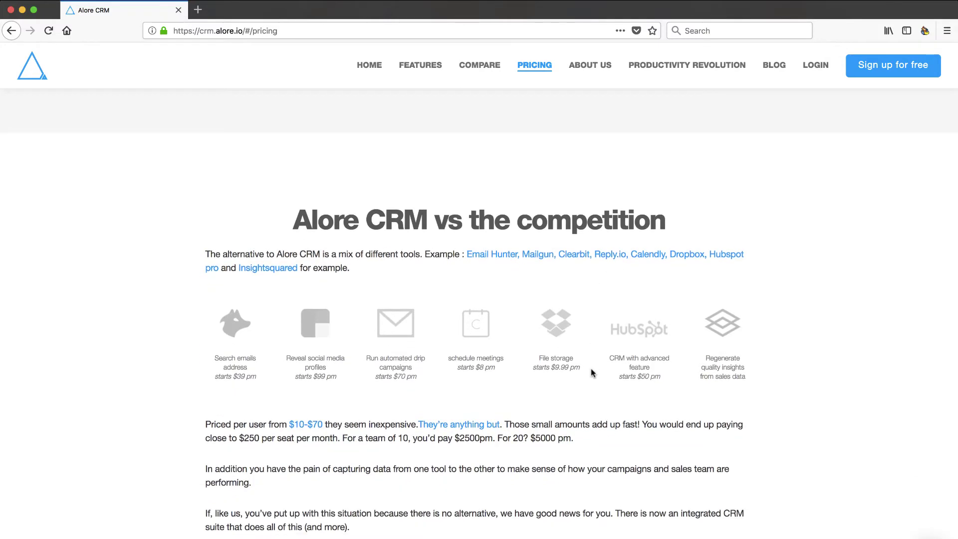
scroll(592, 372, "down", 7)
scroll(590, 370, "down", 6)
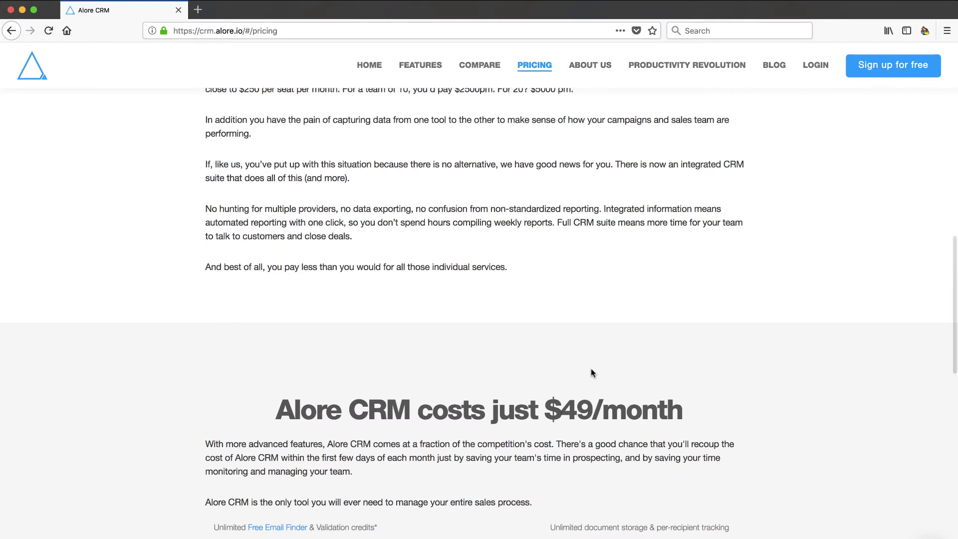
scroll(591, 369, "down", 4)
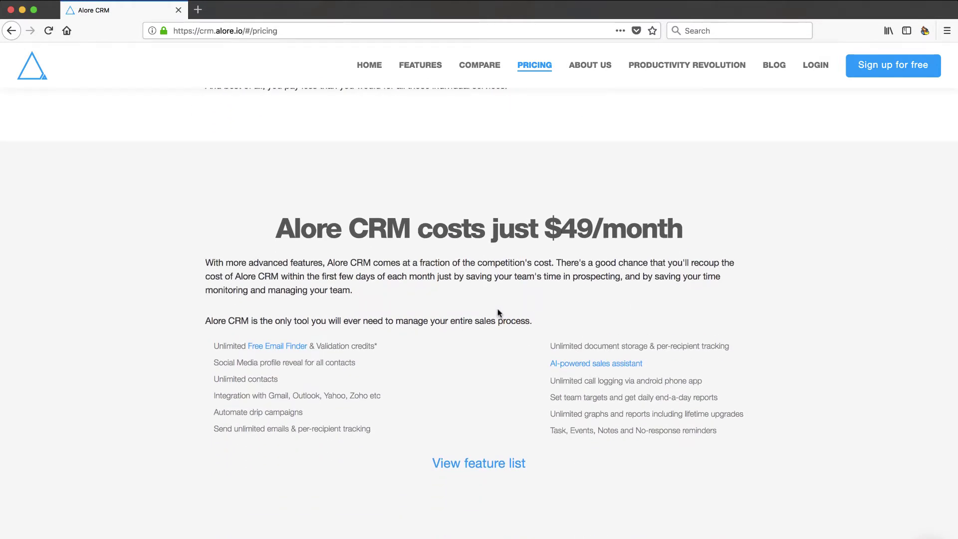
scroll(498, 313, "down", 10)
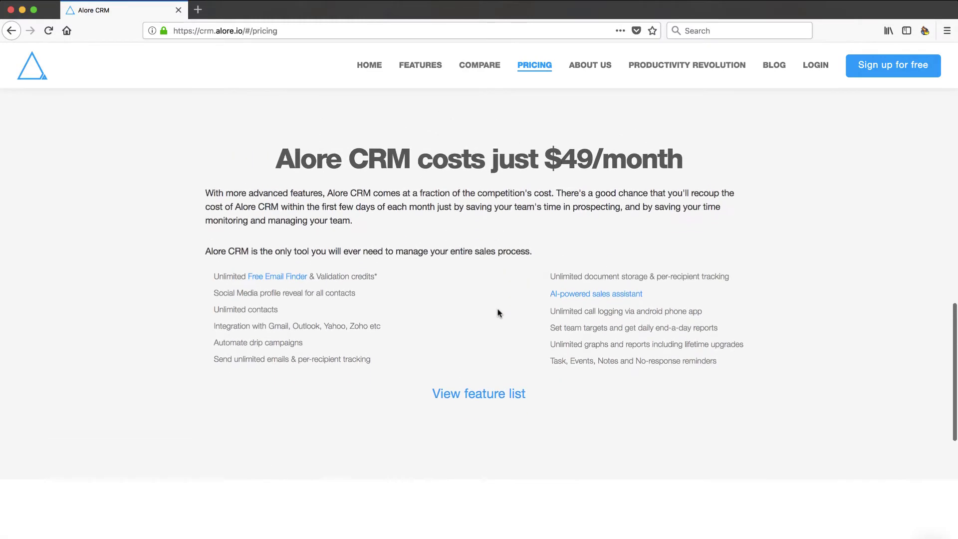
scroll(498, 312, "down", 10)
scroll(498, 313, "up", 5)
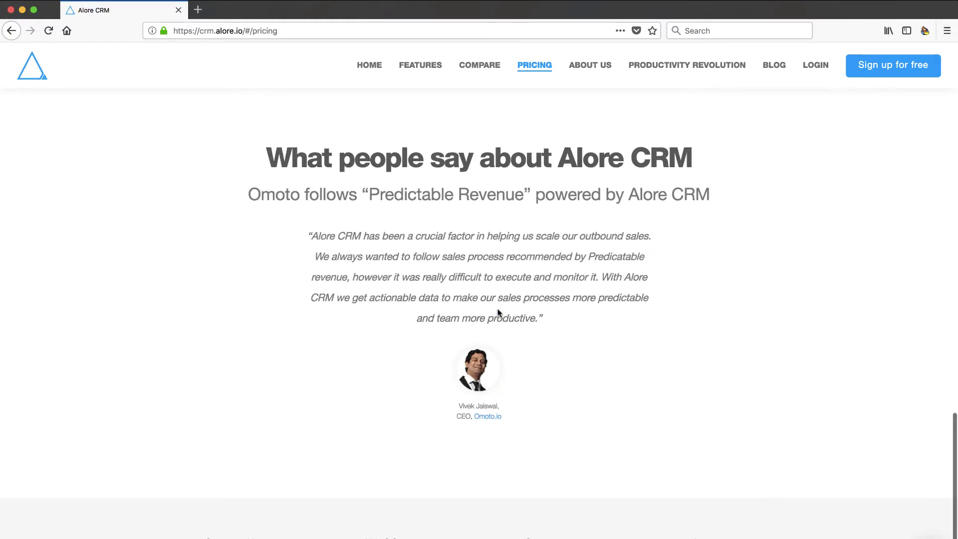
scroll(498, 313, "up", 20)
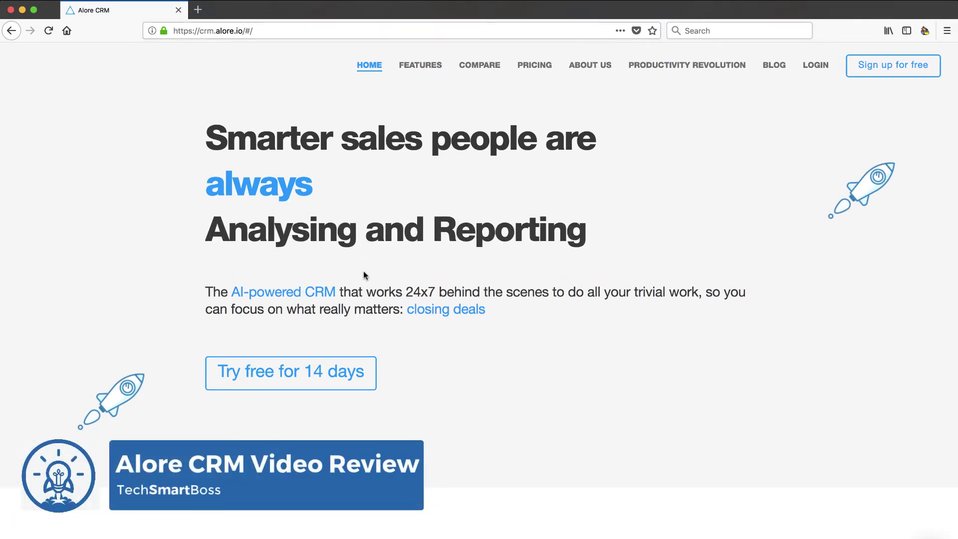
scroll(363, 275, "down", 5)
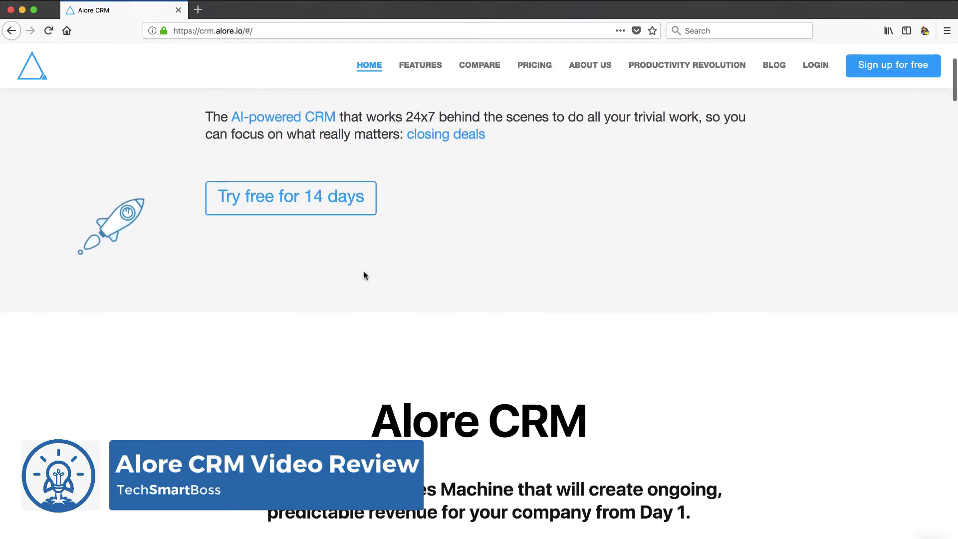
scroll(364, 274, "down", 1)
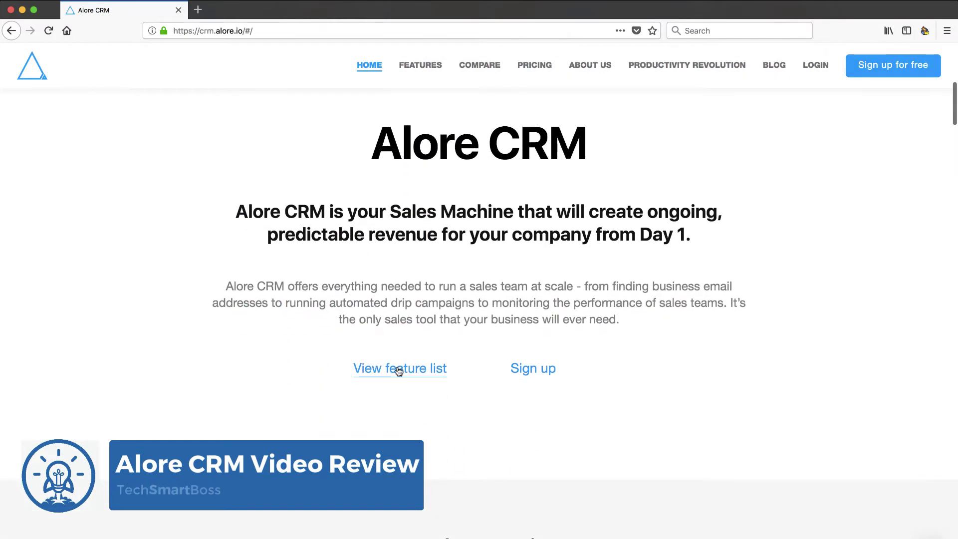
Step: View the full feature list, then return to the Pricing page and review it again
left_click(396, 368)
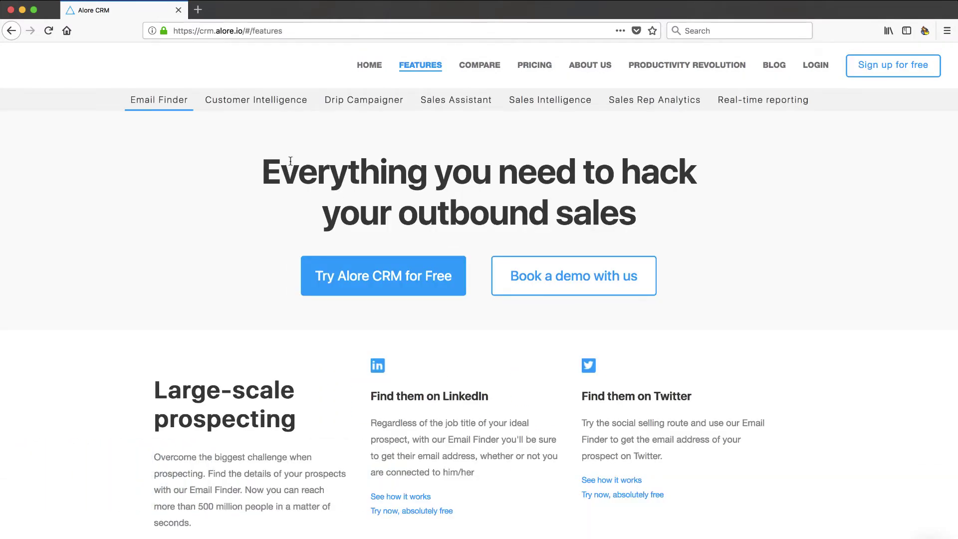
left_click(538, 69)
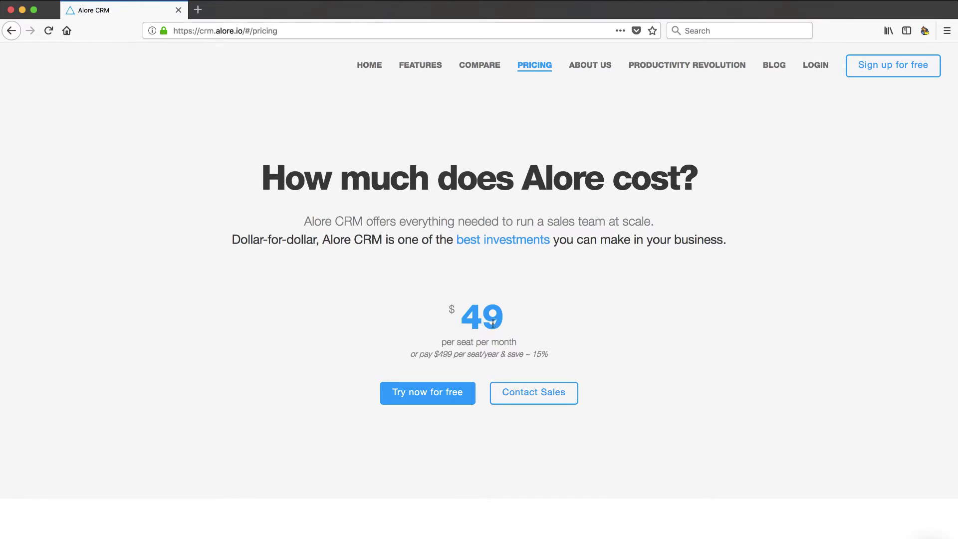
scroll(493, 324, "down", 6)
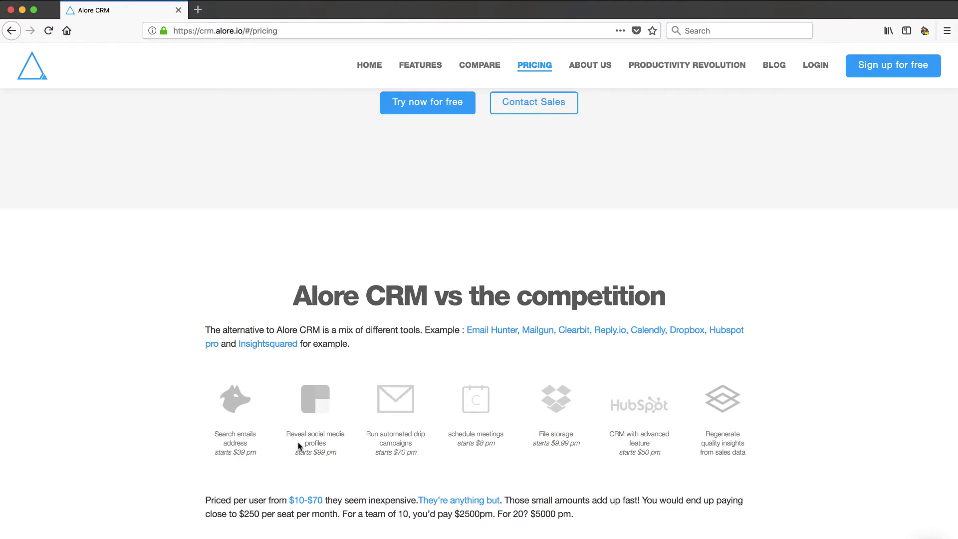
scroll(492, 194, "up", 3)
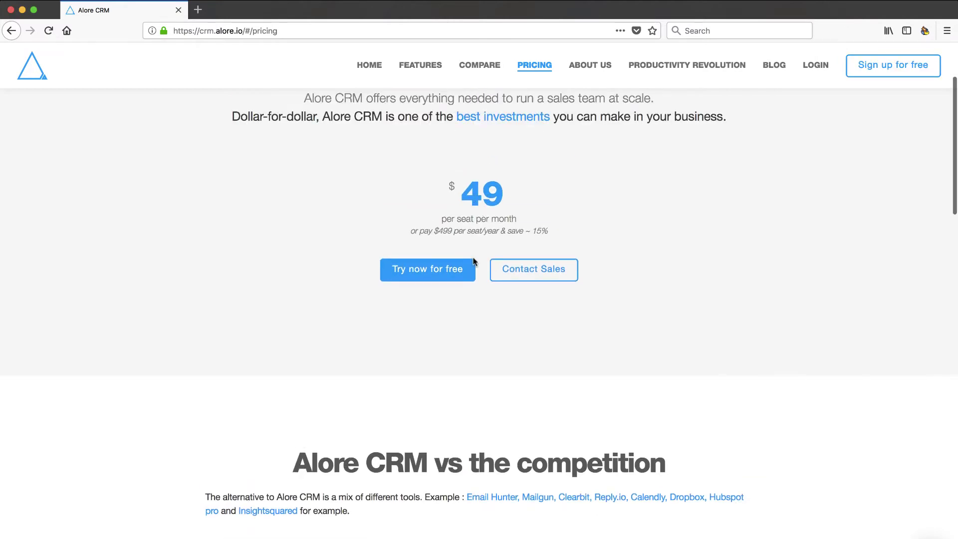
scroll(478, 304, "down", 3)
scroll(479, 311, "down", 2)
scroll(479, 313, "up", 4)
scroll(469, 313, "down", 5)
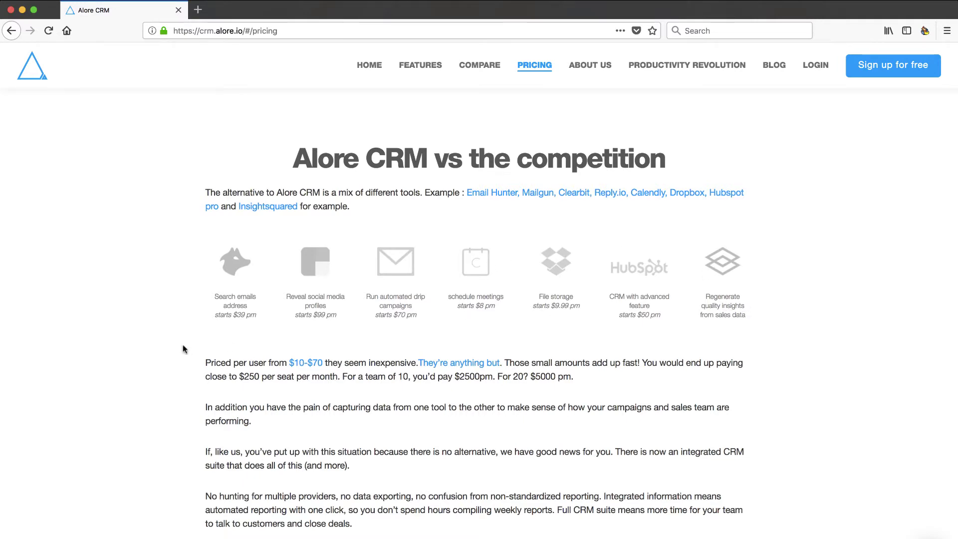
scroll(675, 387, "down", 2)
scroll(674, 387, "up", 7)
scroll(674, 388, "up", 3)
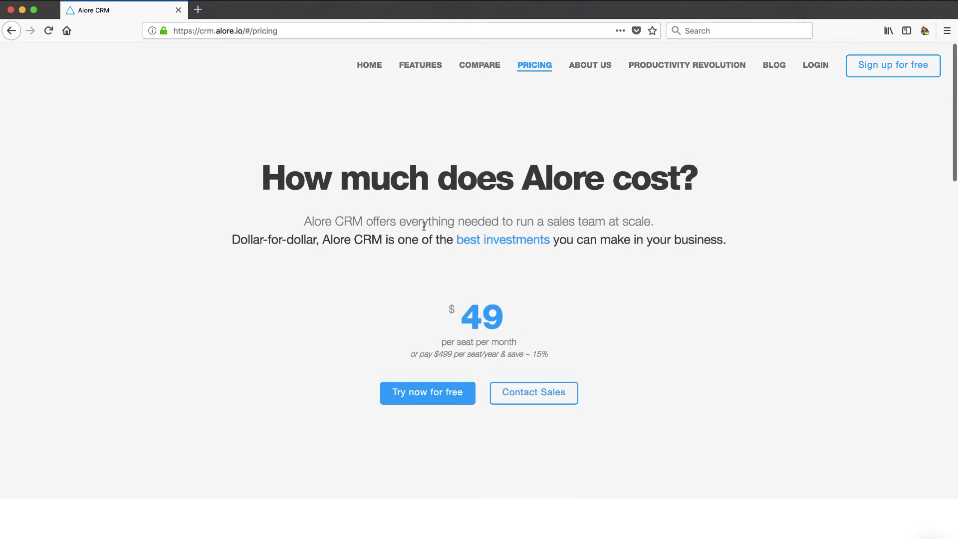
scroll(315, 361, "down", 1)
scroll(315, 357, "down", 6)
scroll(316, 357, "up", 7)
Step: Pick a FEATURES entry to show the Email Finder page on large-scale prospecting
mouse_move(413, 90)
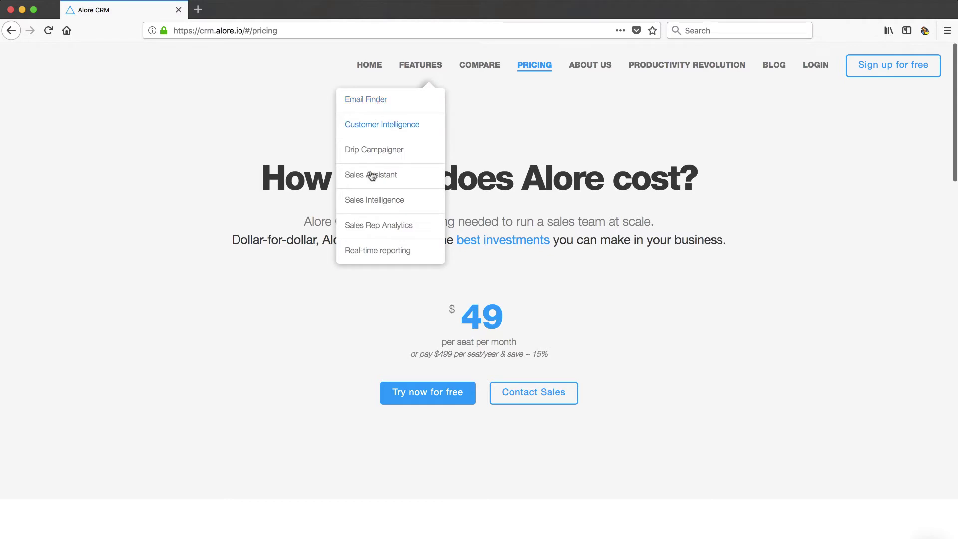
left_click(366, 199)
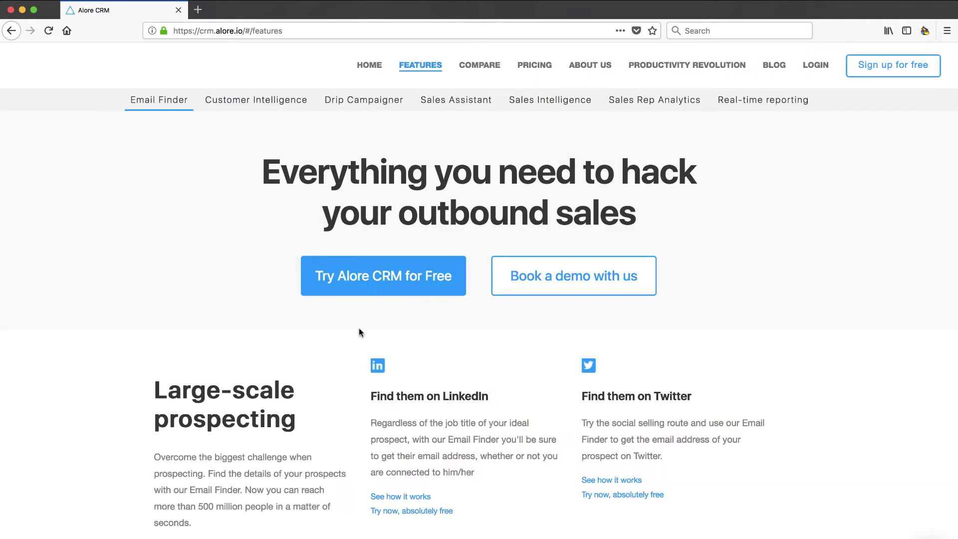
scroll(359, 328, "down", 5)
scroll(358, 332, "up", 1)
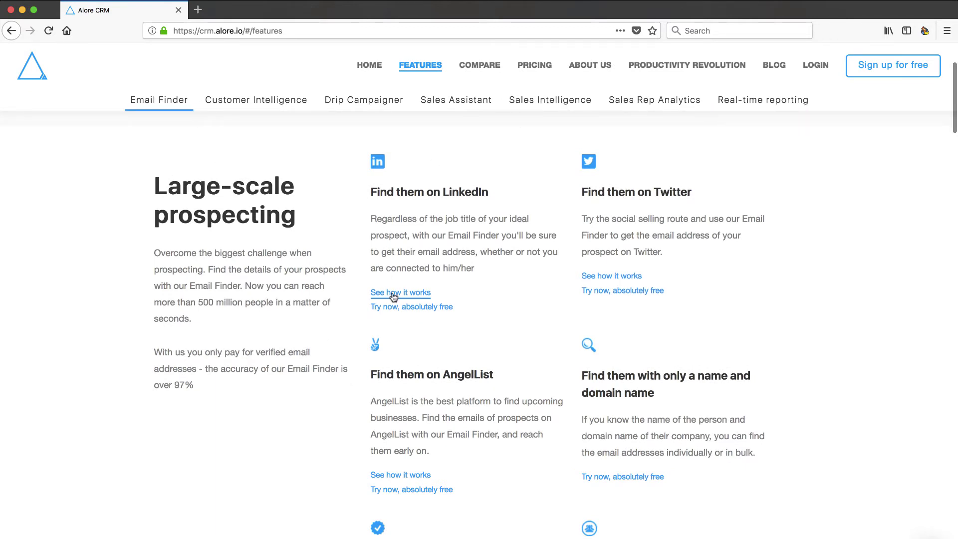
scroll(432, 357, "up", 1)
scroll(432, 358, "up", 5)
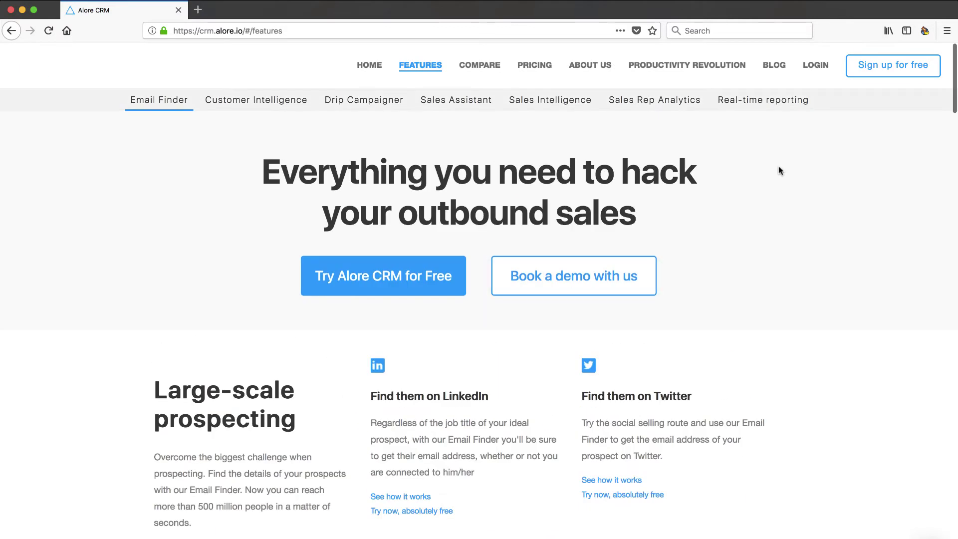
Step: Start a free sign-up and fill in the user's first name, last name and e-mail
left_click(893, 70)
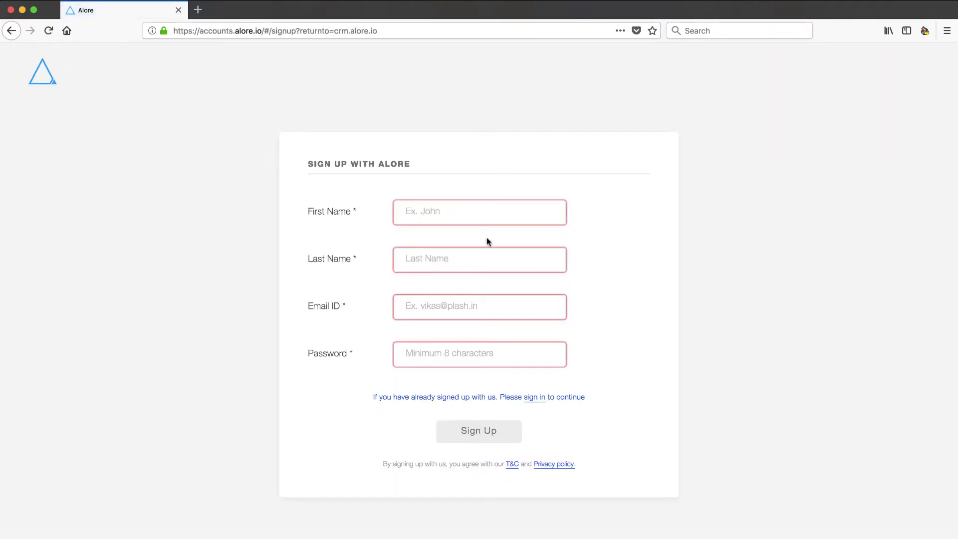
left_click(468, 212)
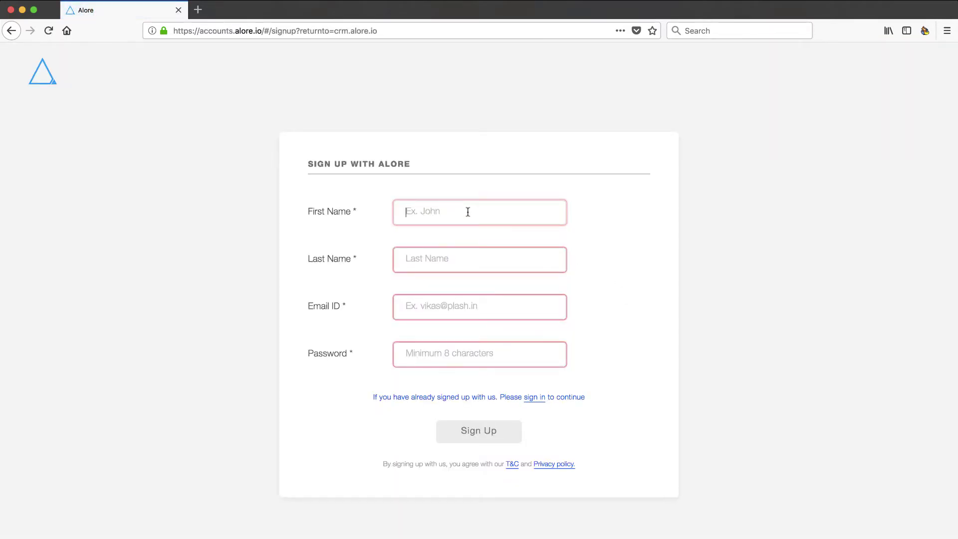
key("Tab")
key("Tab")
Step: Replace the weak password with one that meets all requirements
key("Tab")
type("abc")
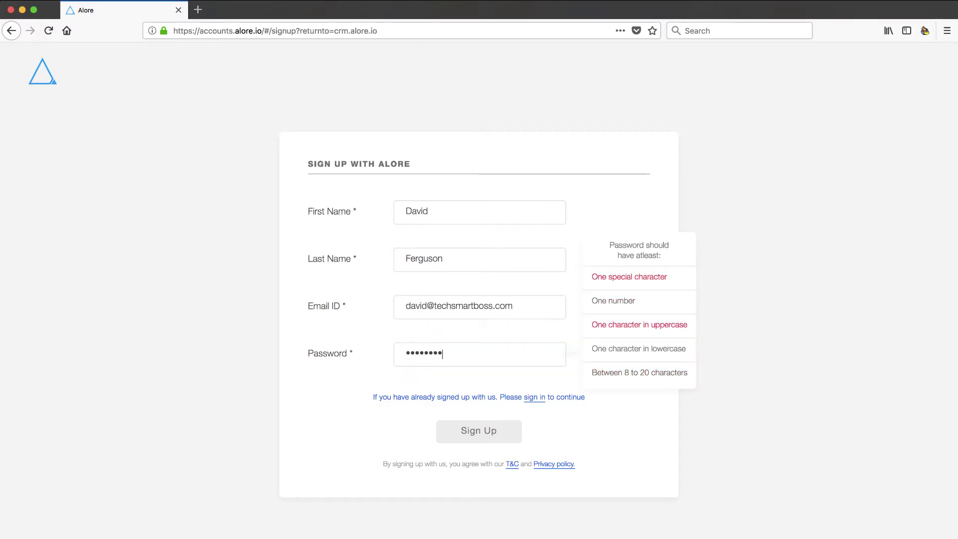
left_click_drag(448, 354, 367, 357)
type("Abcdefgh12!")
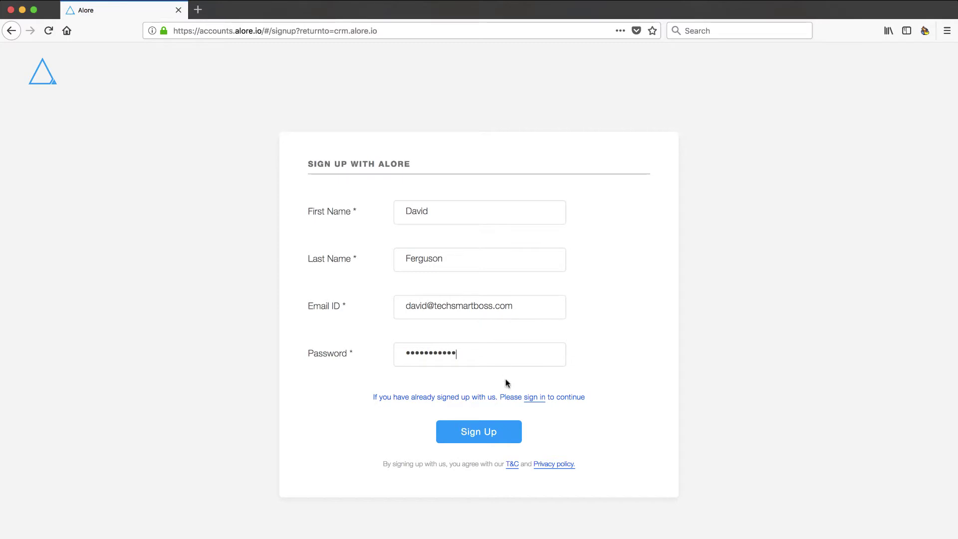
Step: Submit the sign-up form, decline saving the browser login and dismiss the success message
left_click(486, 435)
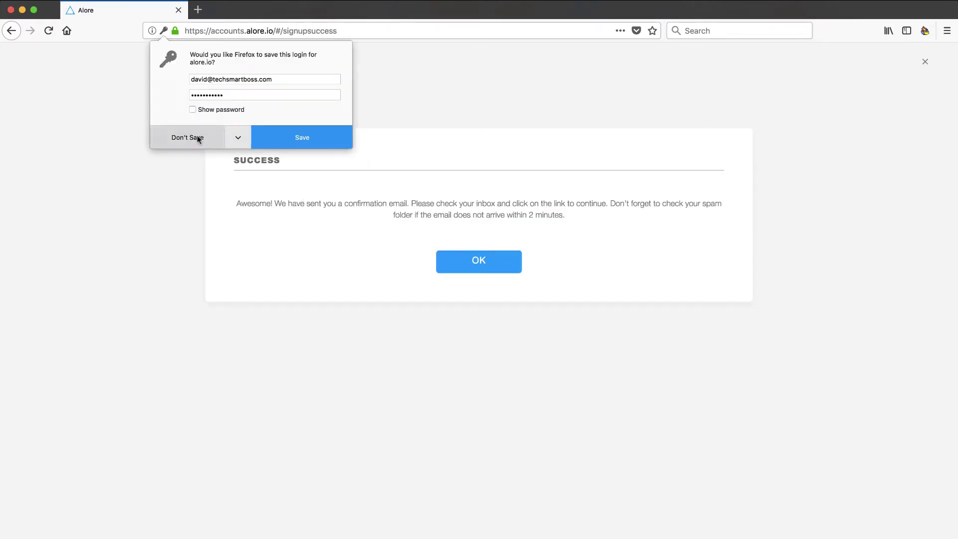
left_click(195, 136)
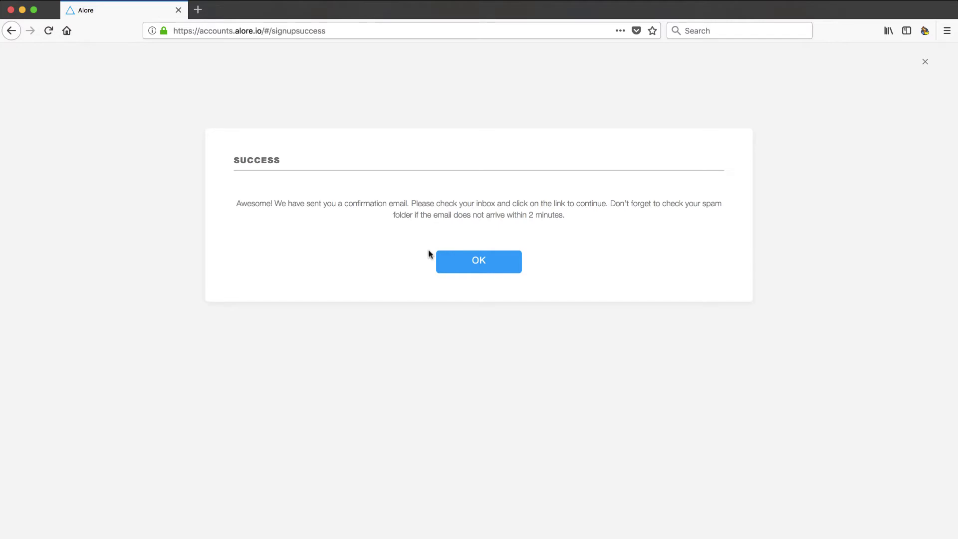
left_click(479, 261)
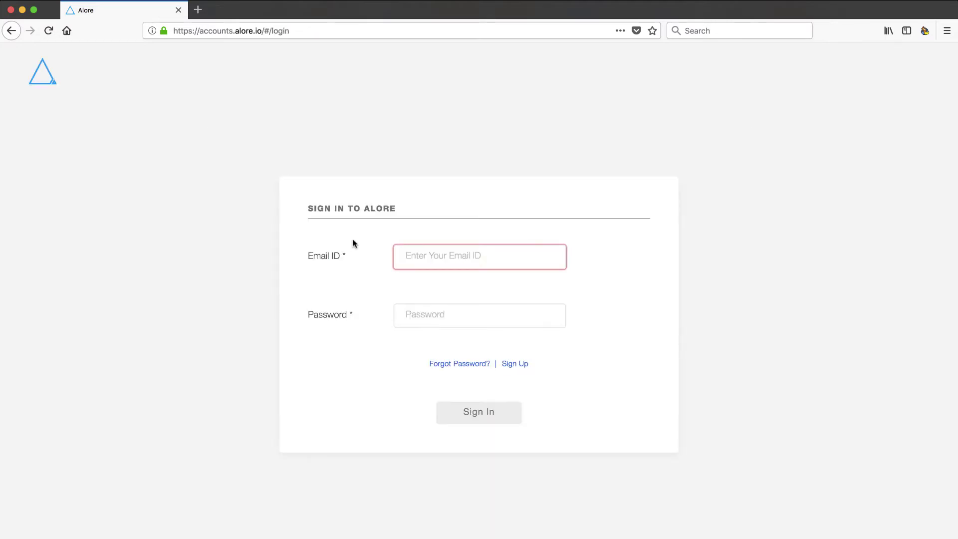
Step: Sign in using the suggested account e-mail and the account password
left_click(475, 258)
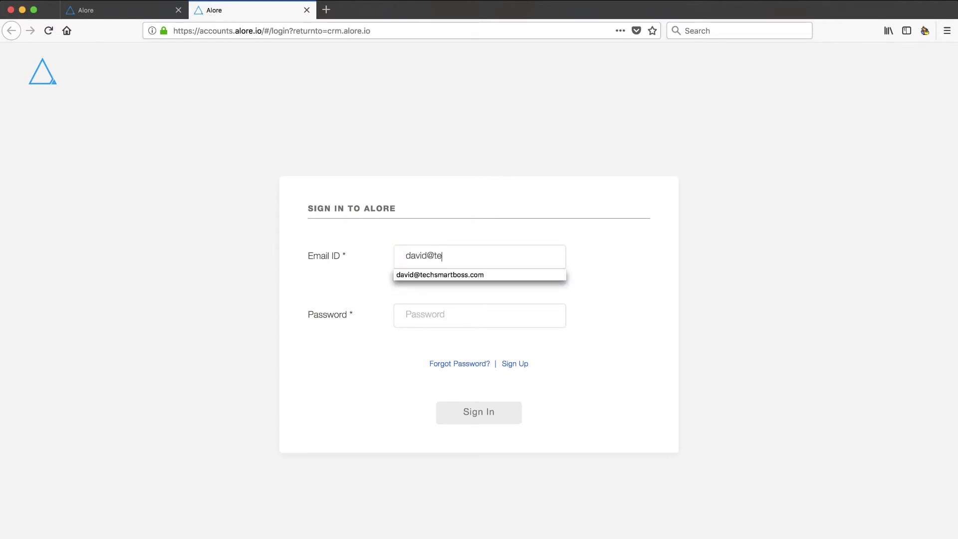
left_click(471, 276)
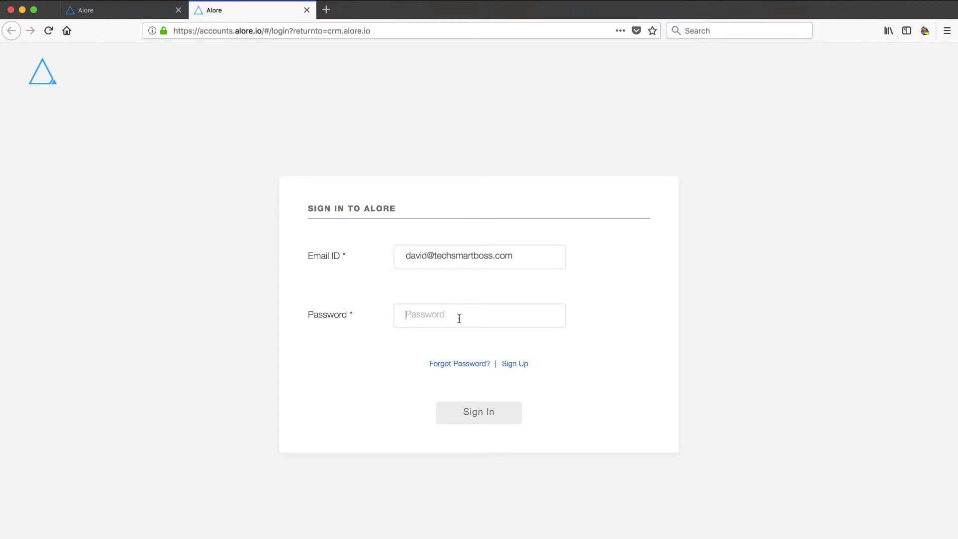
type("*******")
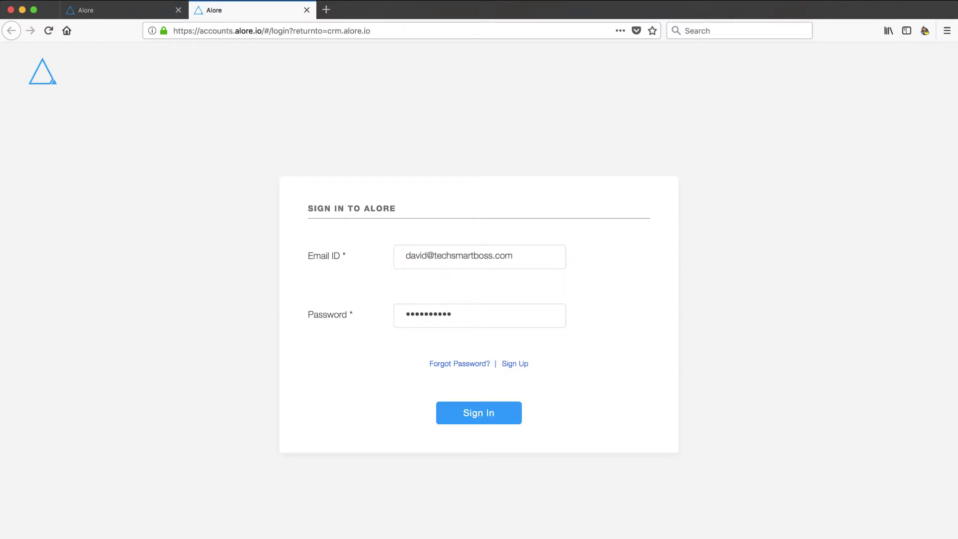
left_click(491, 414)
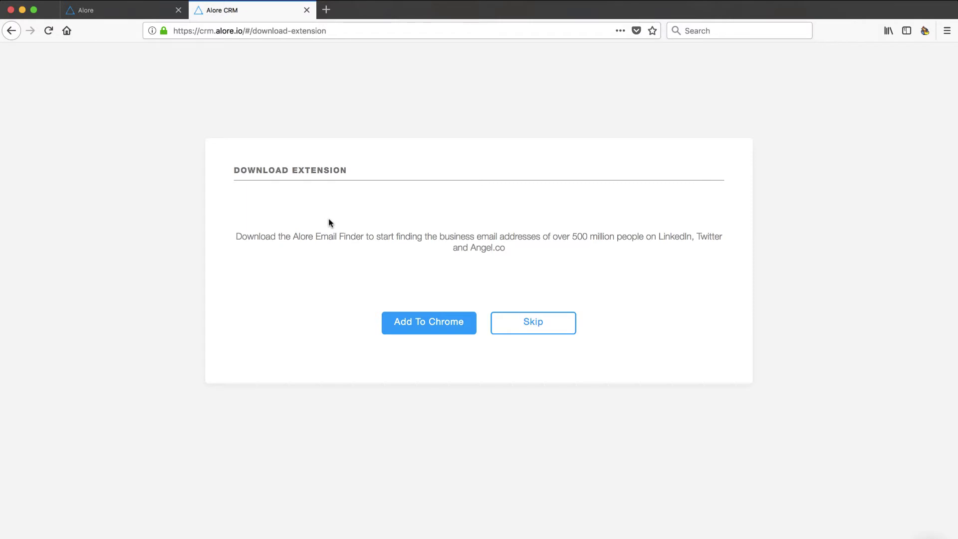
Step: Skip the Chrome Email Finder extension download
left_click(540, 322)
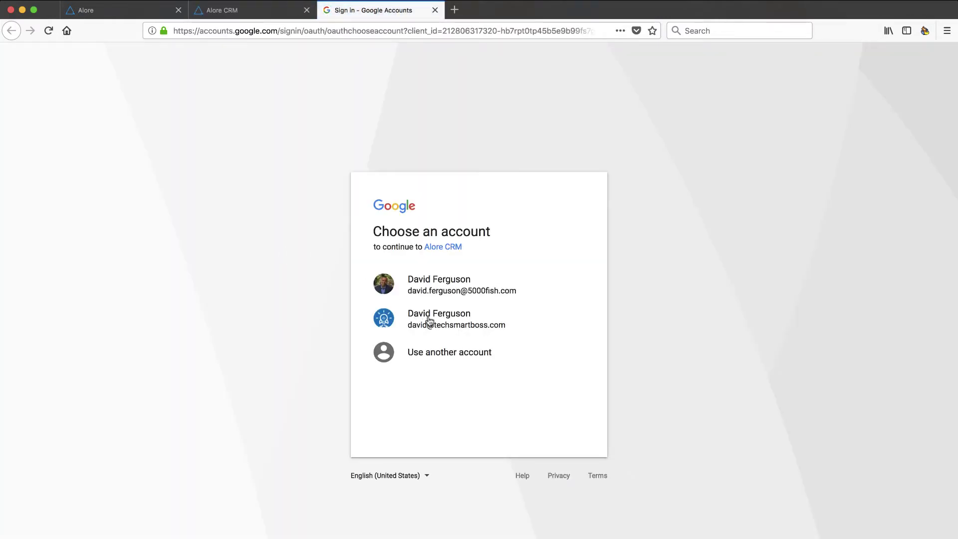
Step: Choose the second listed Google account for Gmail mail integration
left_click(428, 319)
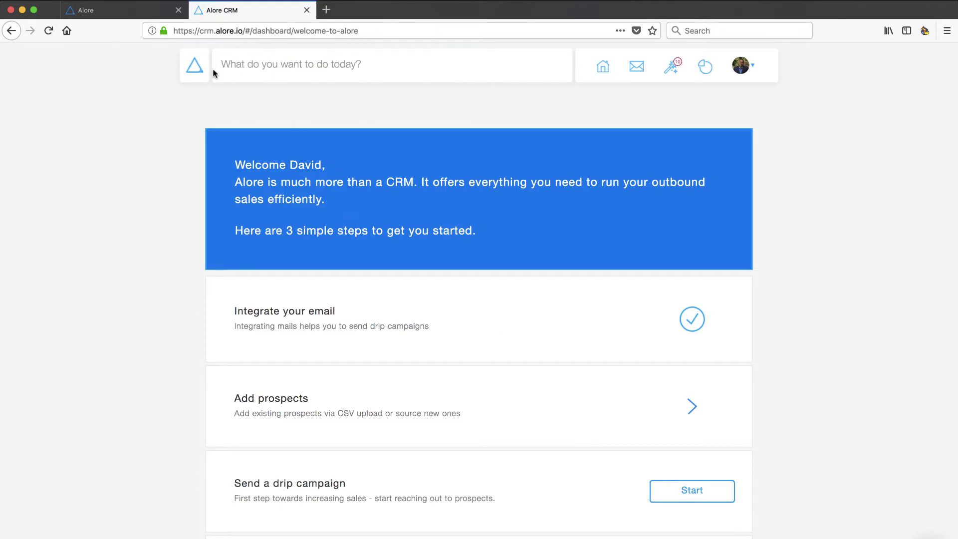
Step: Try the prospect search box, toggle the avatar account menu twice and scroll the dashboard
left_click(362, 64)
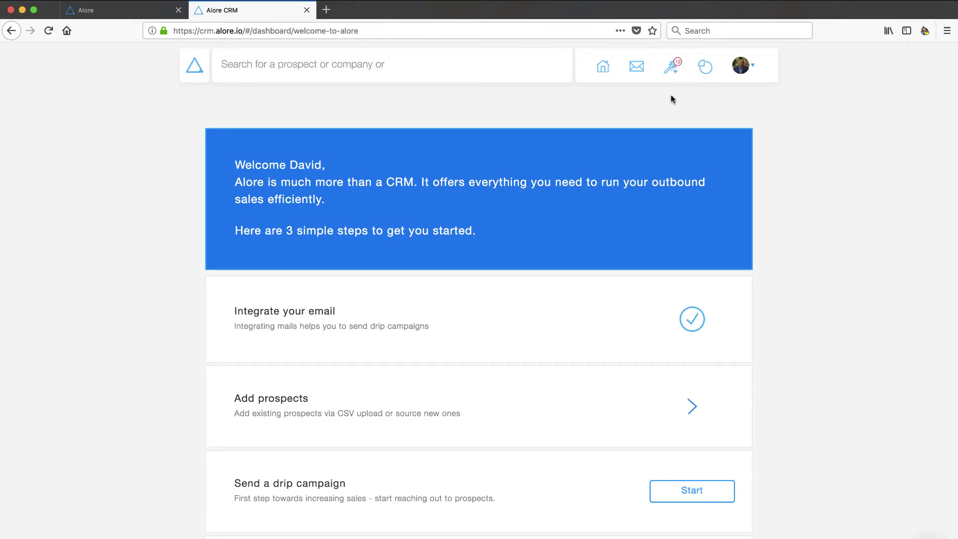
left_click(753, 68)
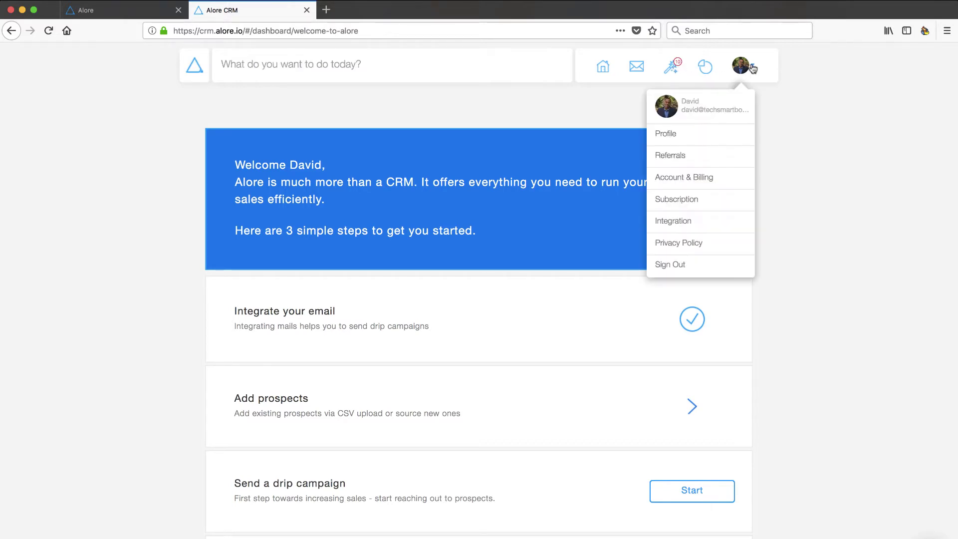
left_click(752, 69)
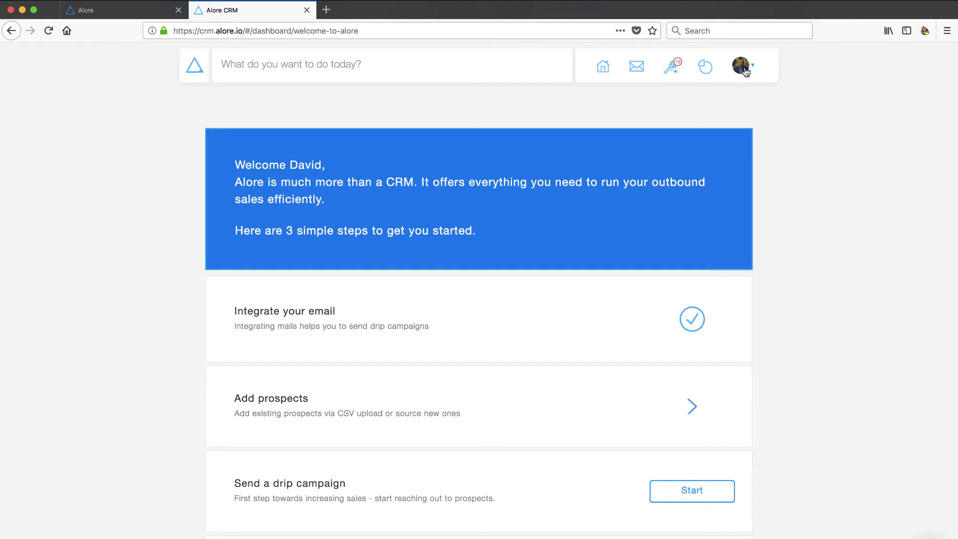
left_click(753, 69)
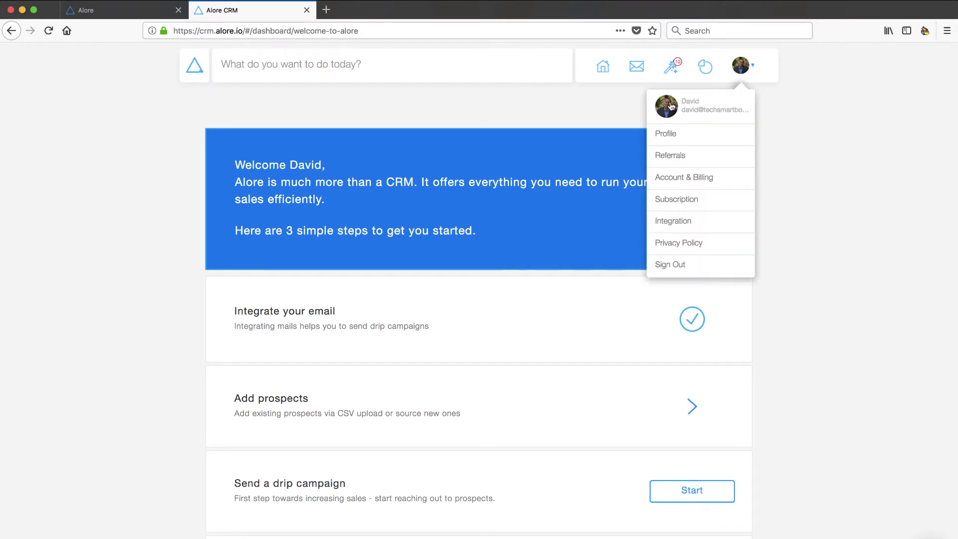
left_click(753, 68)
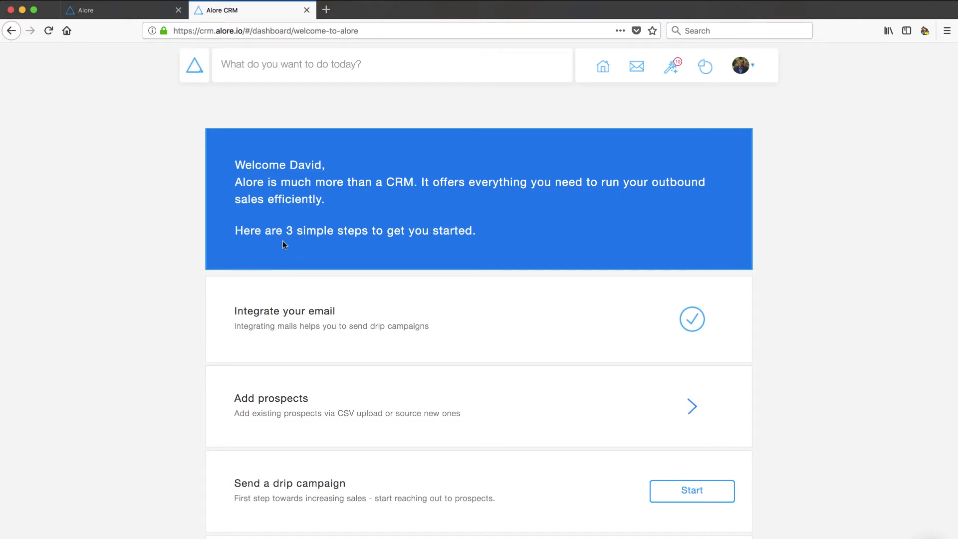
scroll(760, 325, "down", 3)
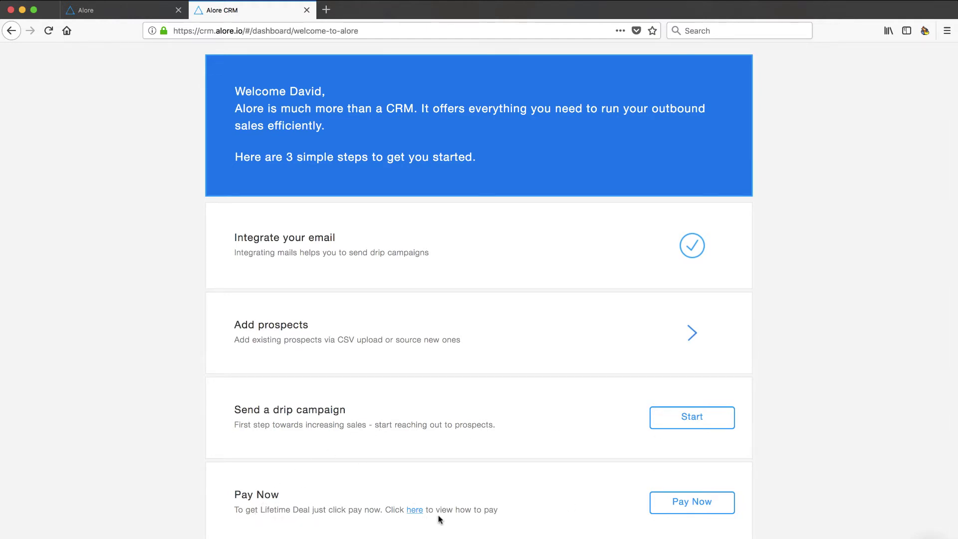
scroll(539, 509, "up", 3)
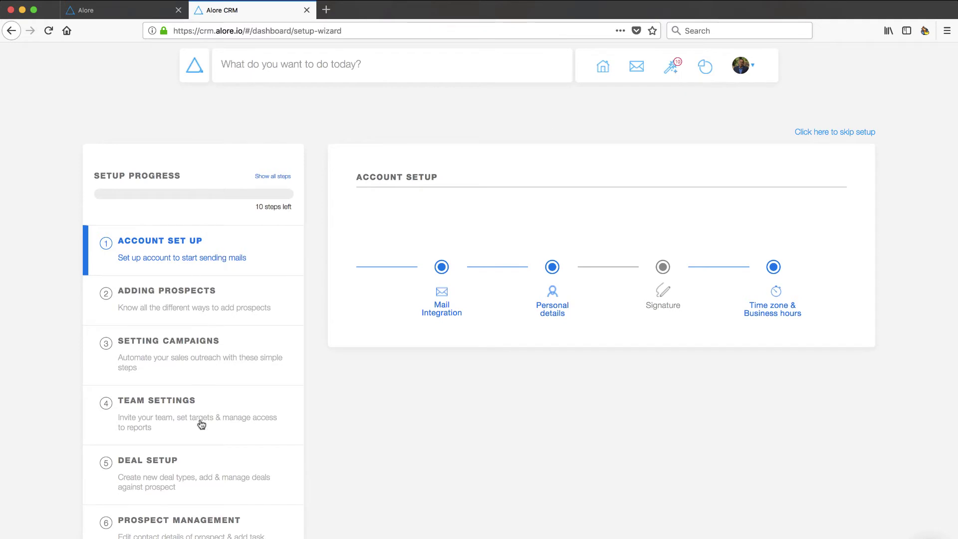
Step: Preview the Signature editor, cancel without saving, and reopen the setup wizard
mouse_move(443, 302)
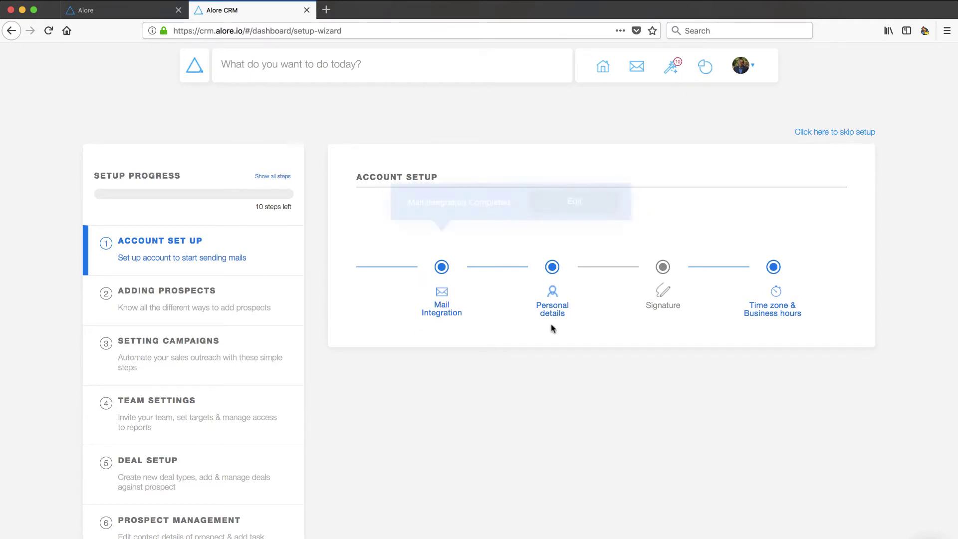
mouse_move(559, 310)
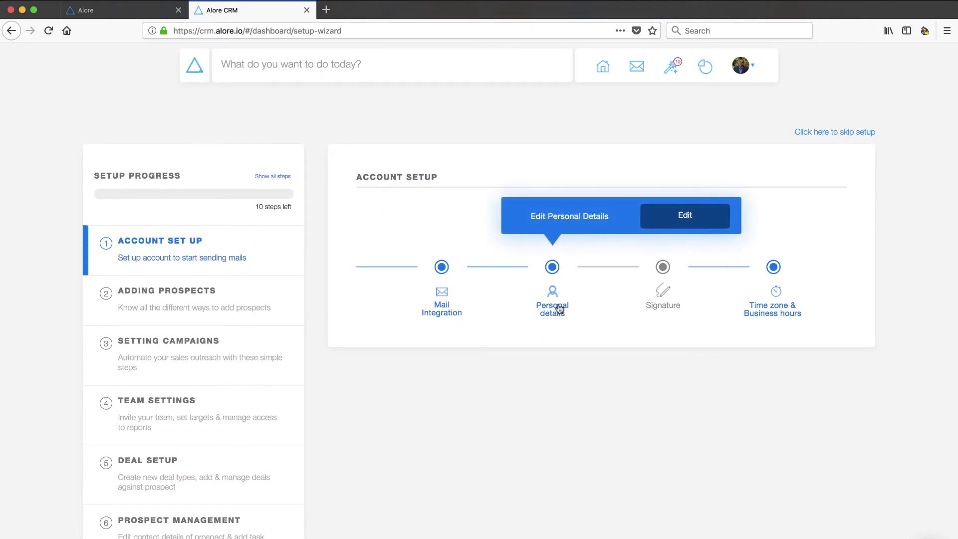
mouse_move(665, 298)
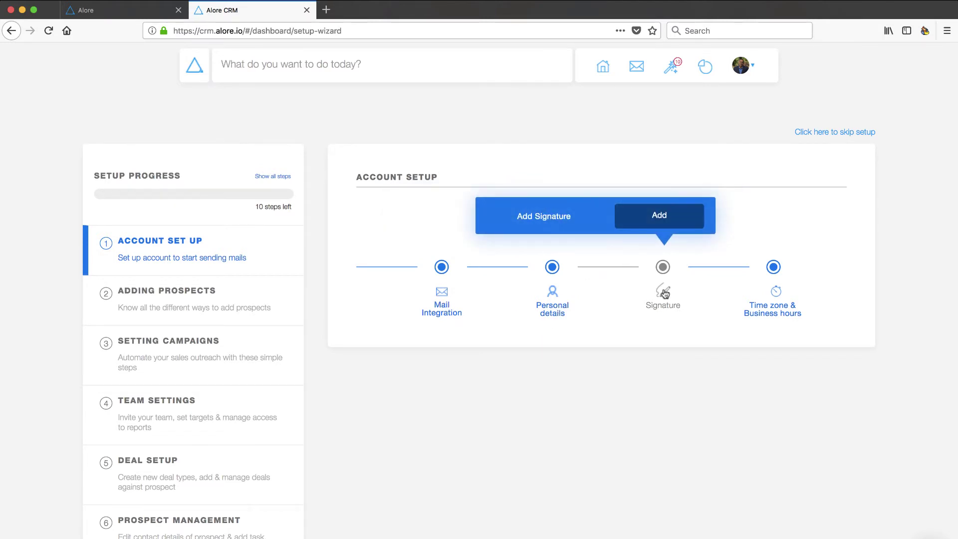
left_click(664, 217)
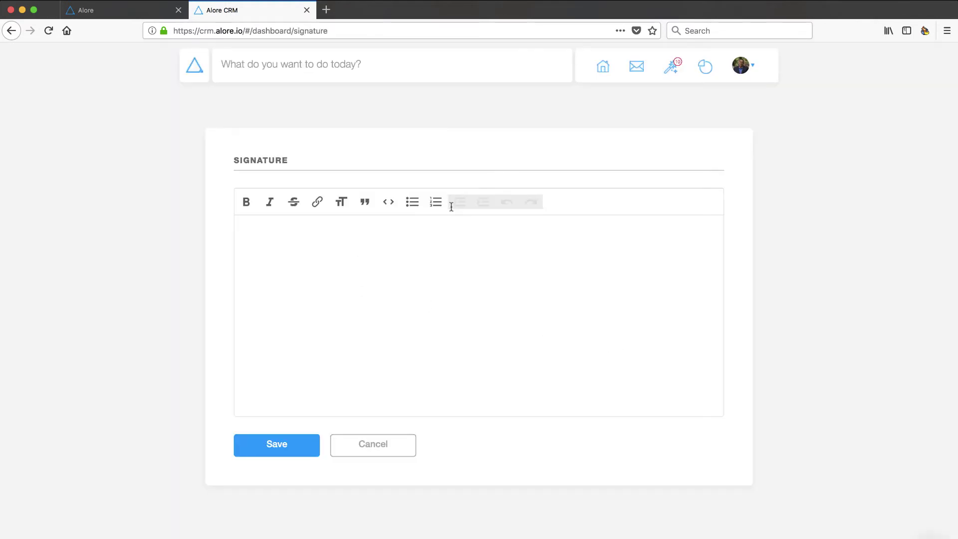
left_click(383, 445)
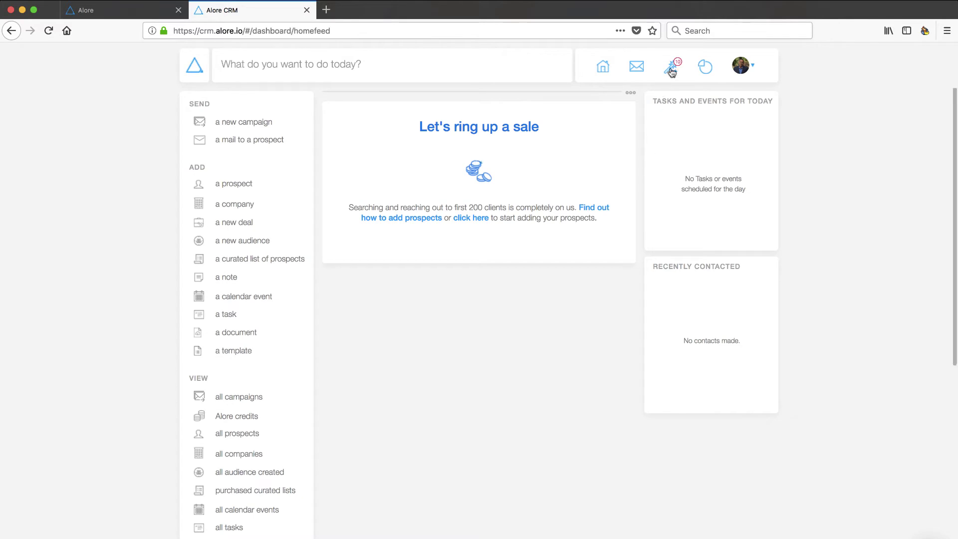
left_click(670, 70)
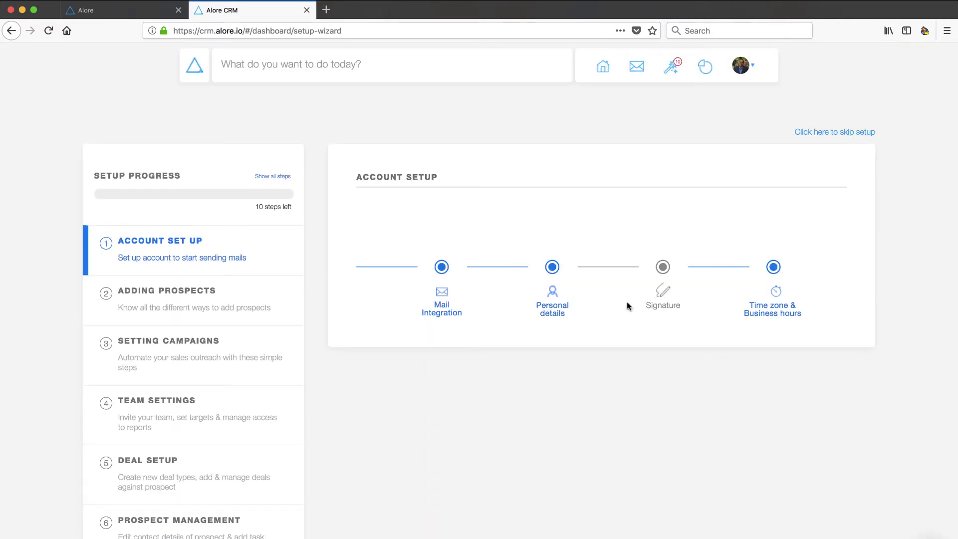
mouse_move(774, 311)
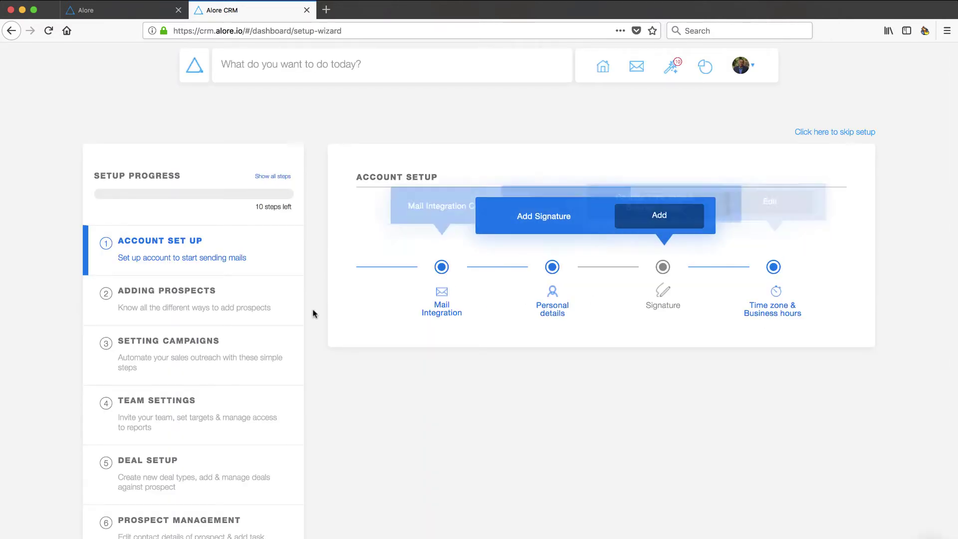
Step: Review the Adding Prospects setup steps
left_click(171, 305)
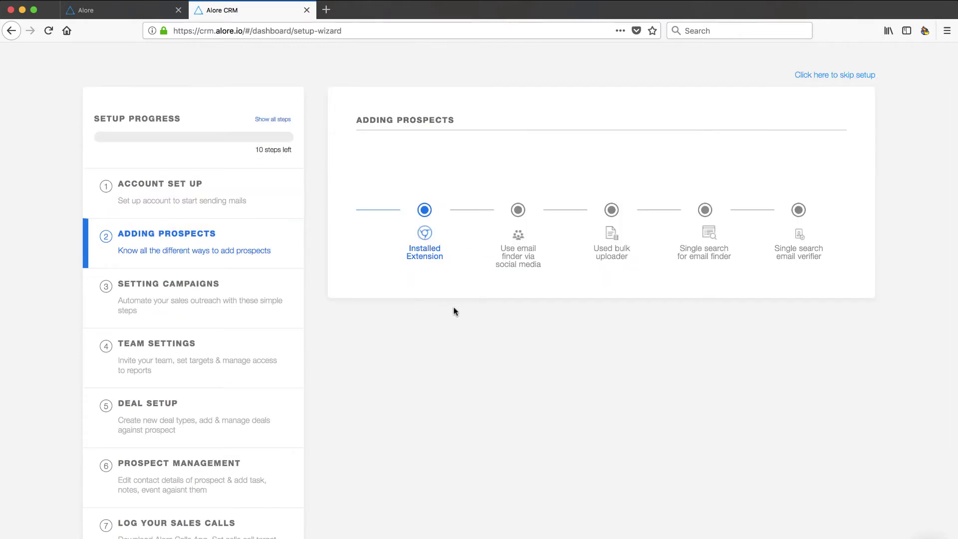
mouse_move(425, 261)
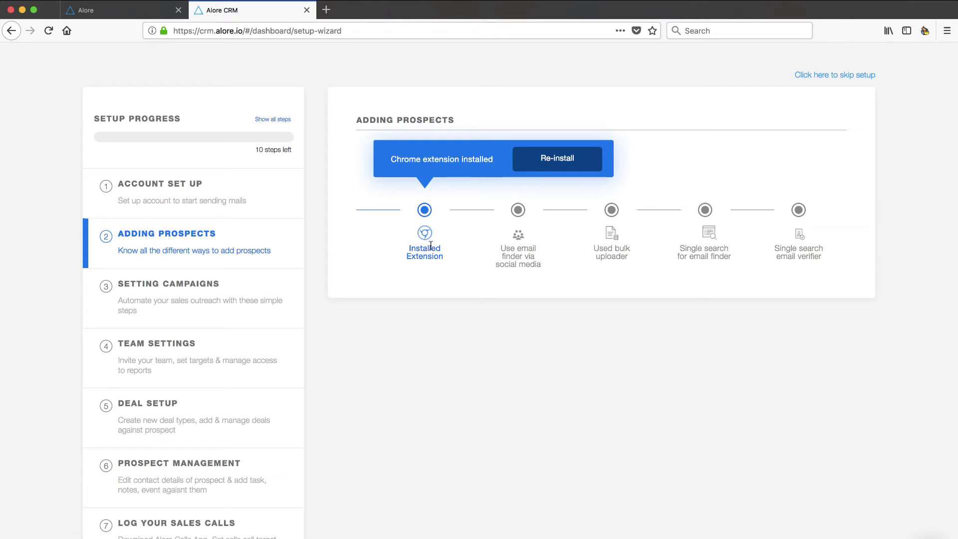
mouse_move(412, 238)
mouse_move(519, 271)
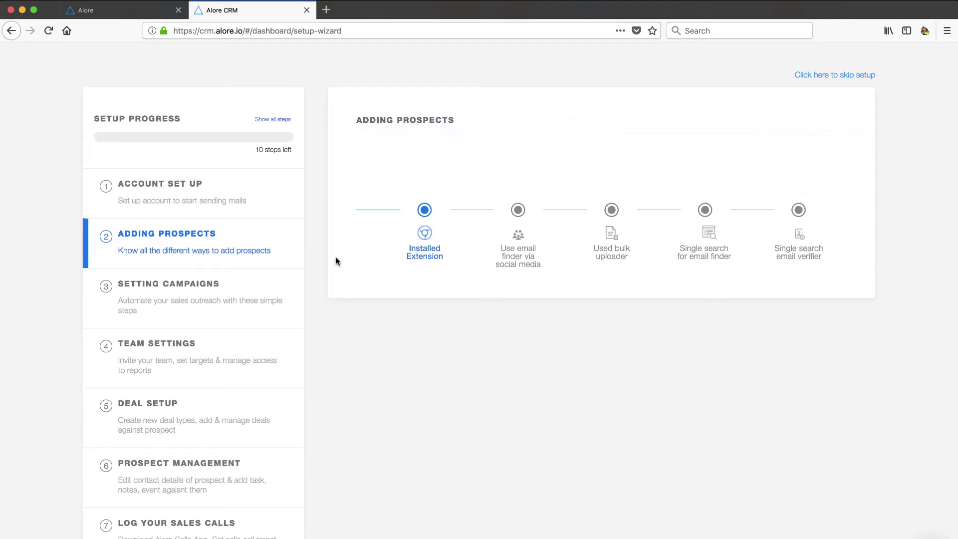
mouse_move(606, 251)
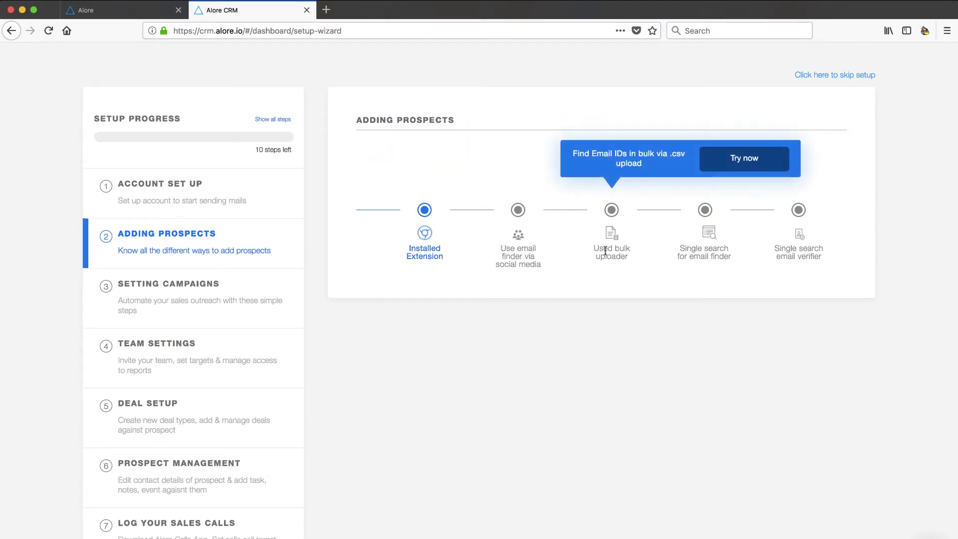
mouse_move(703, 254)
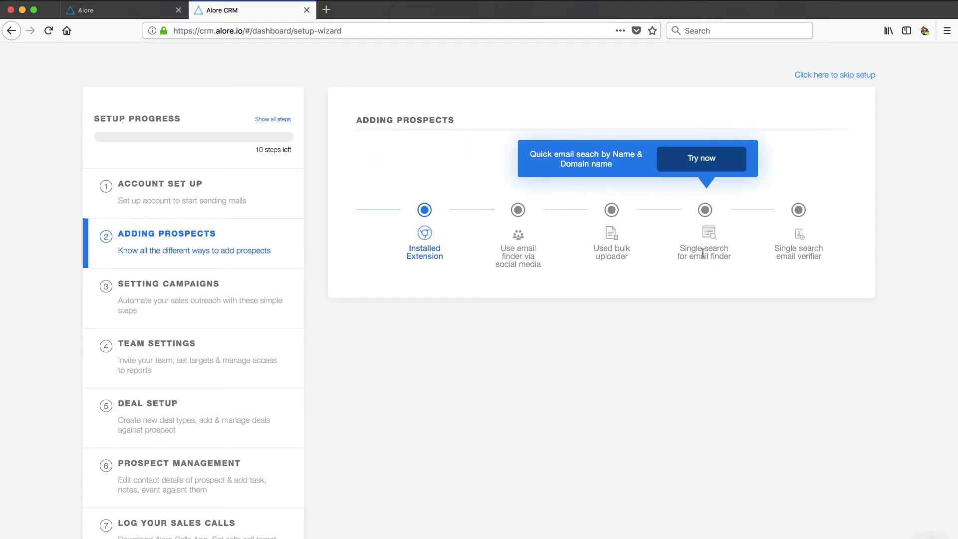
Step: View the Setting Campaigns steps, then move on to Team Settings
left_click(189, 307)
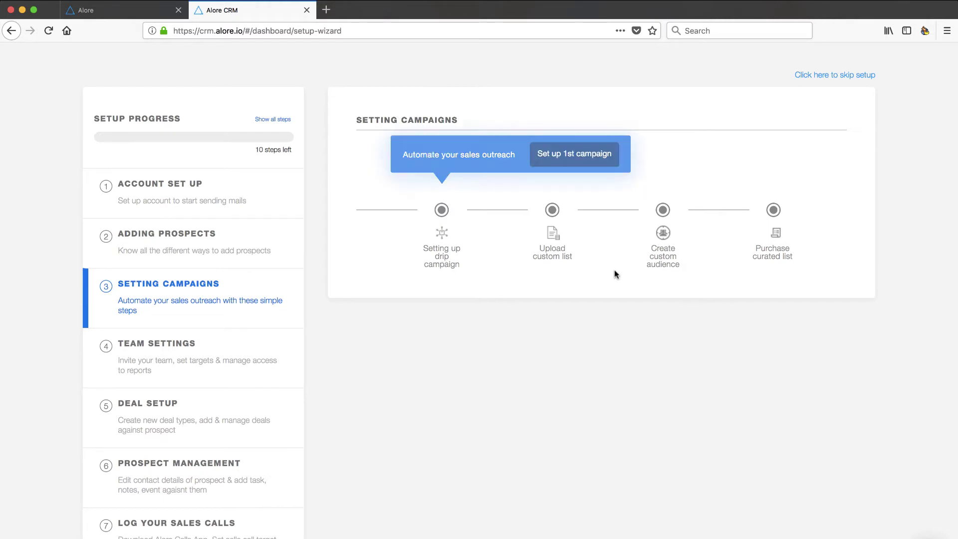
mouse_move(664, 259)
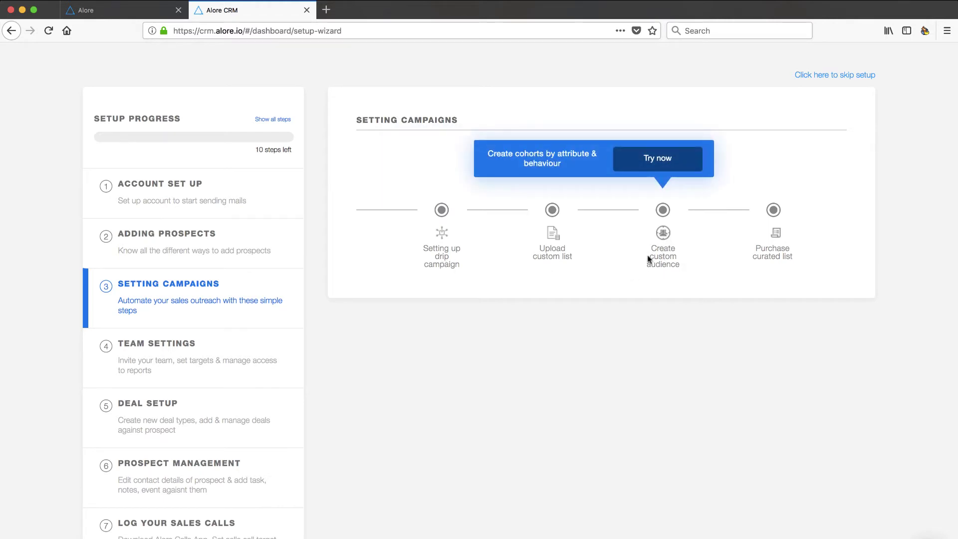
left_click(157, 366)
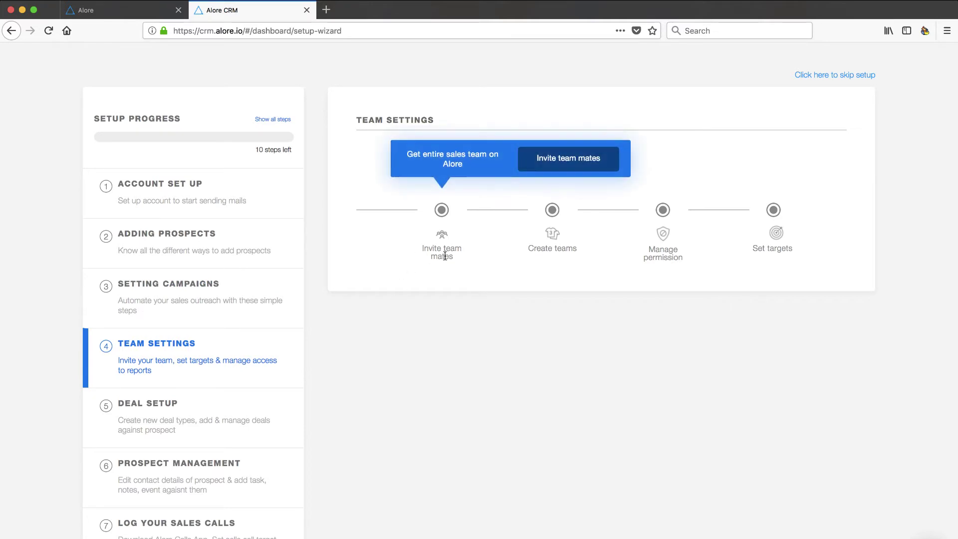
mouse_move(663, 241)
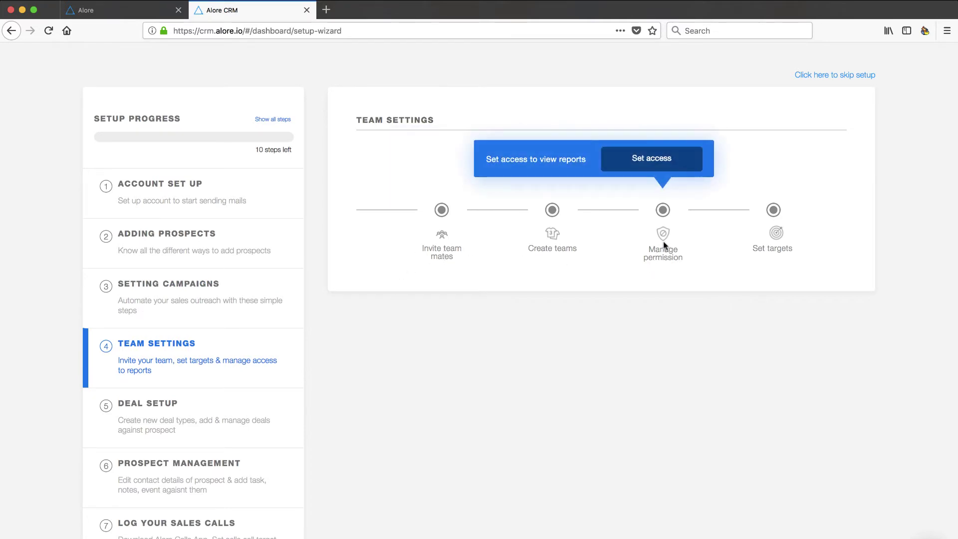
left_click(657, 156)
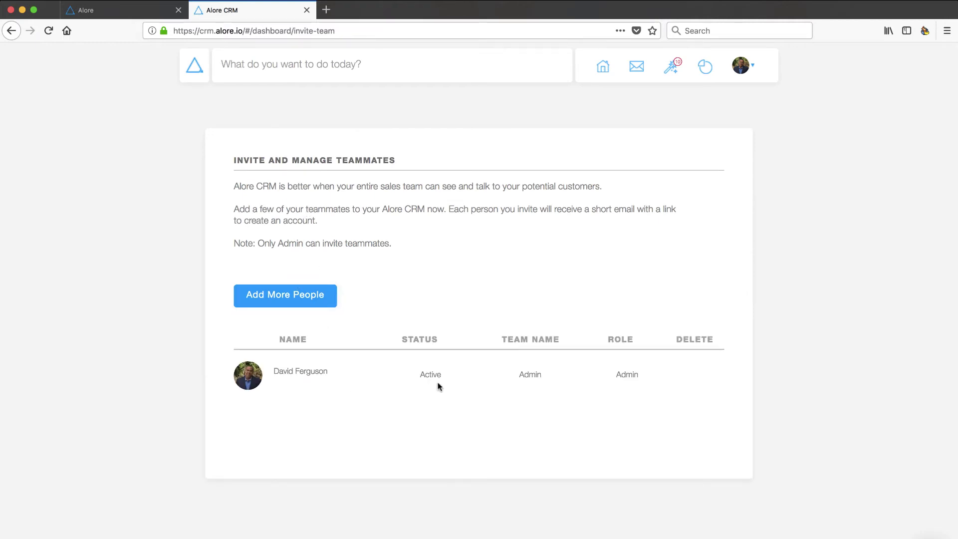
left_click(270, 297)
left_click(532, 170)
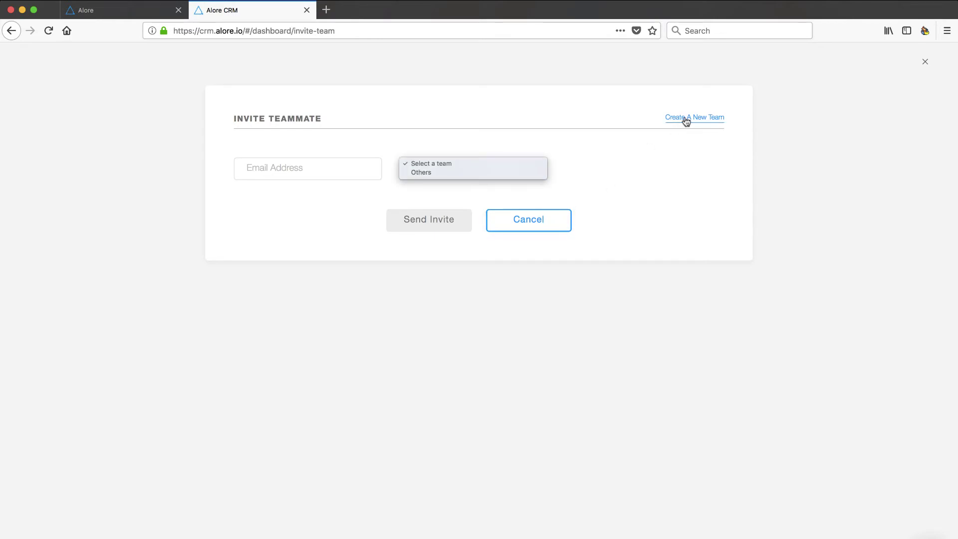
left_click(535, 225)
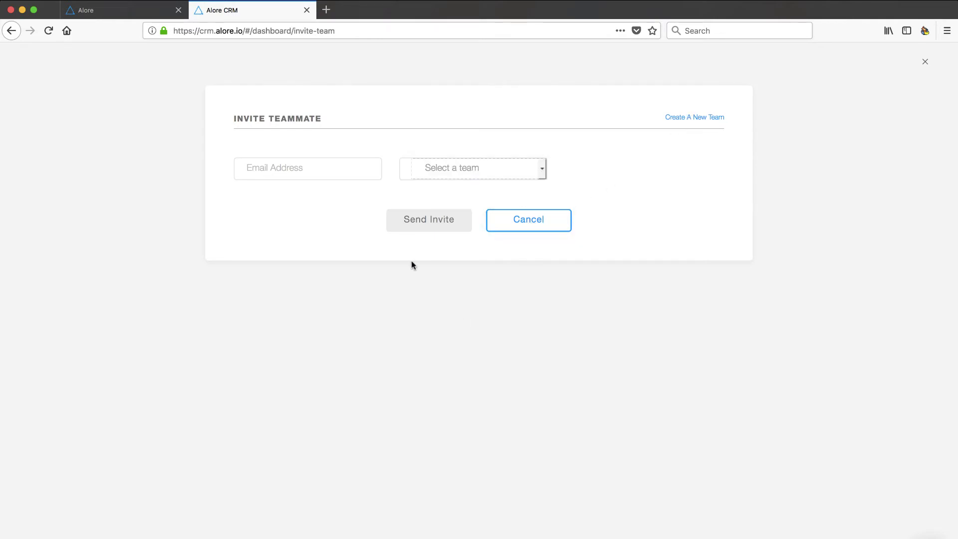
left_click(519, 223)
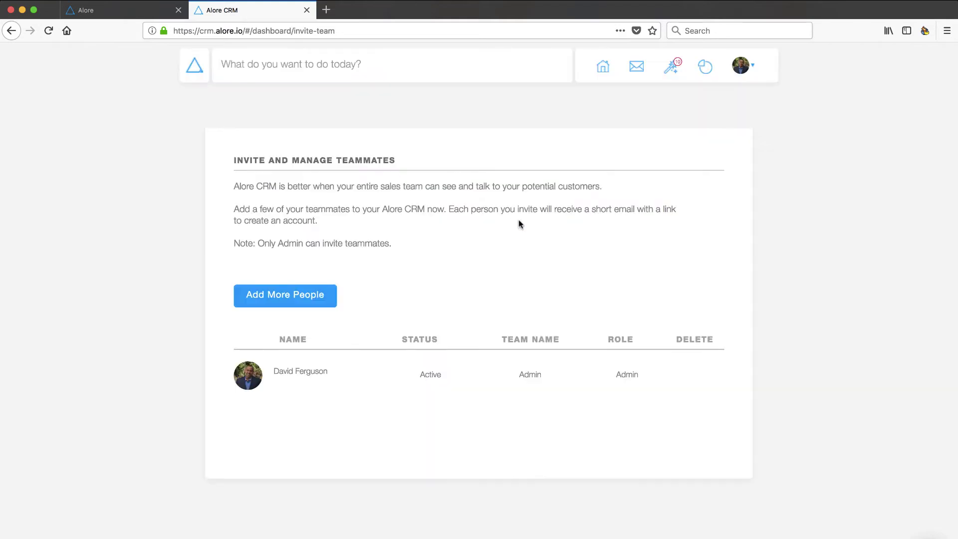
left_click(673, 69)
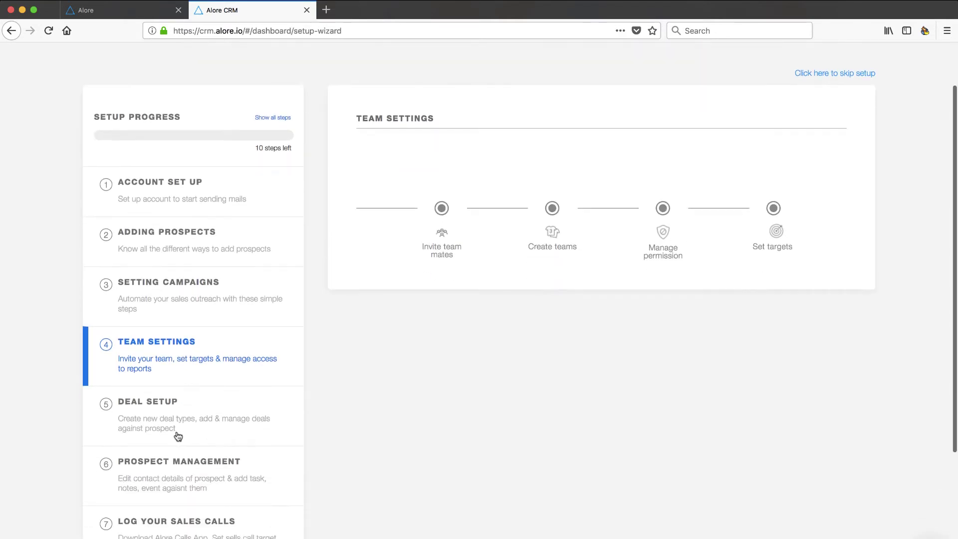
Step: Review the Deal Setup steps in the setup wizard
left_click(171, 424)
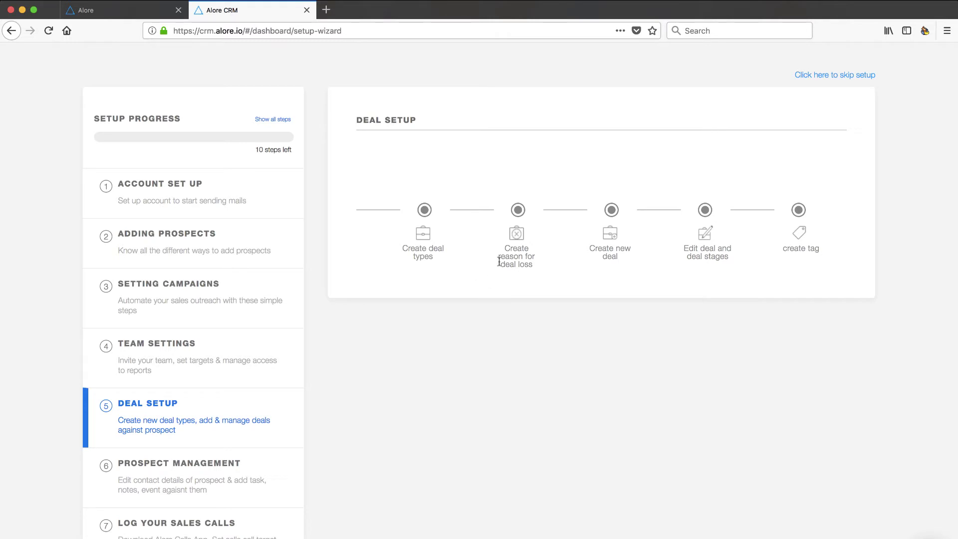
mouse_move(706, 245)
mouse_move(416, 240)
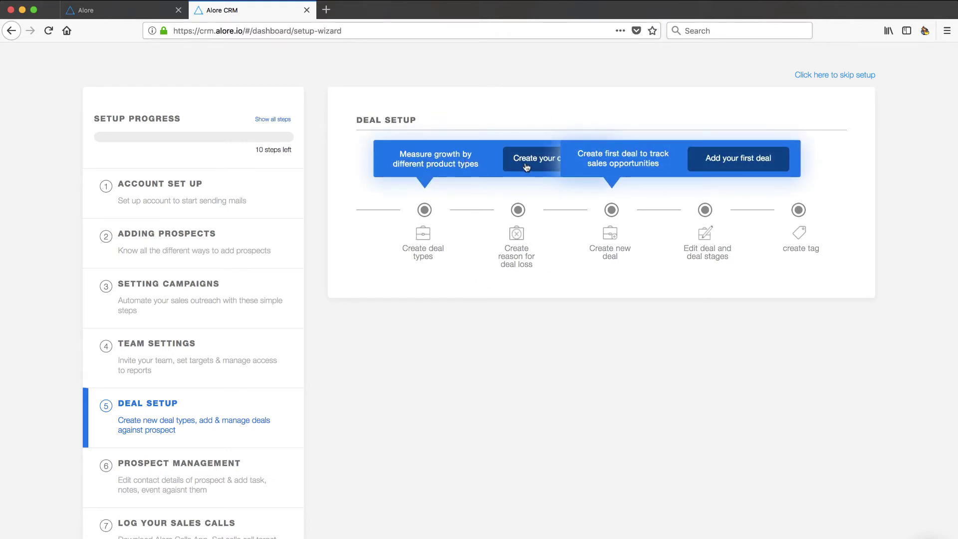
mouse_move(518, 255)
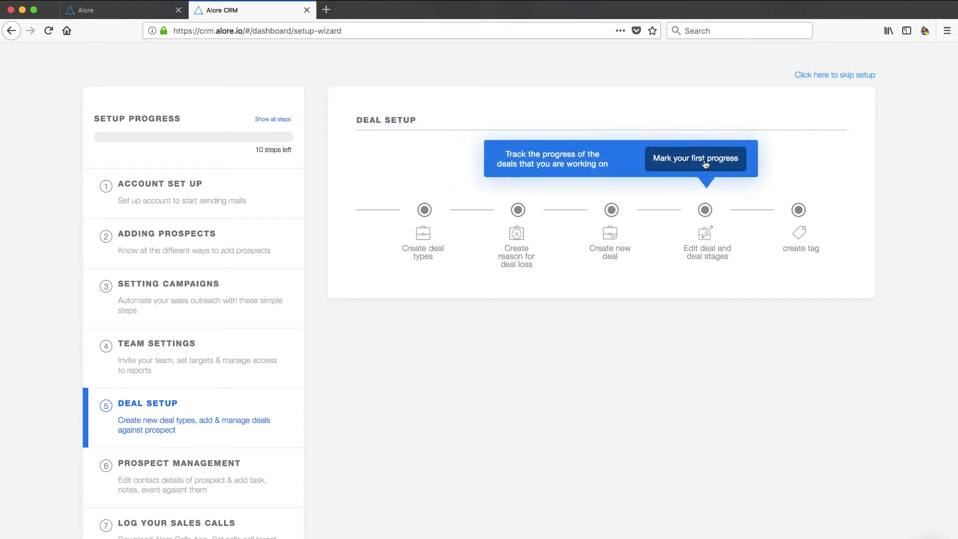
mouse_move(797, 232)
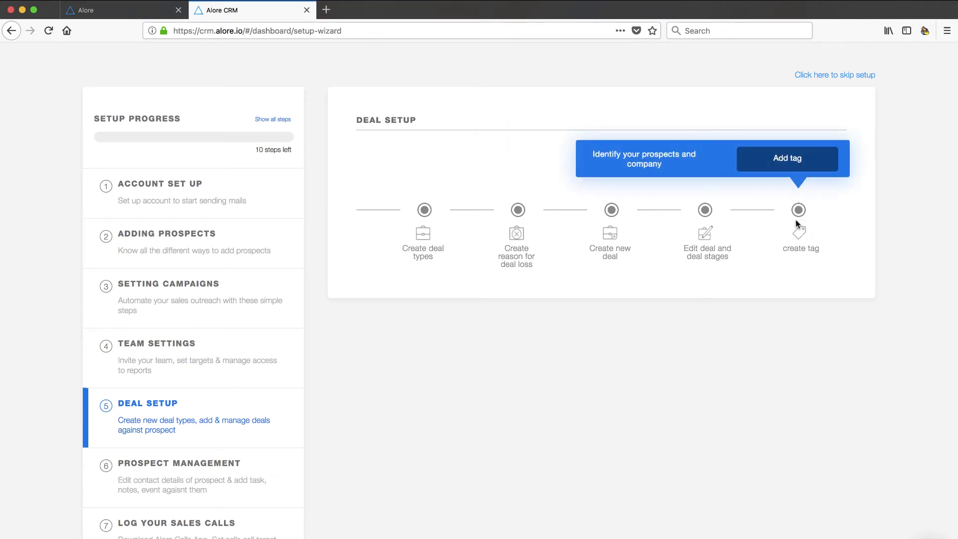
scroll(182, 320, "down", 3)
Step: Review the Prospect Management steps and scroll down the progress list
left_click(156, 336)
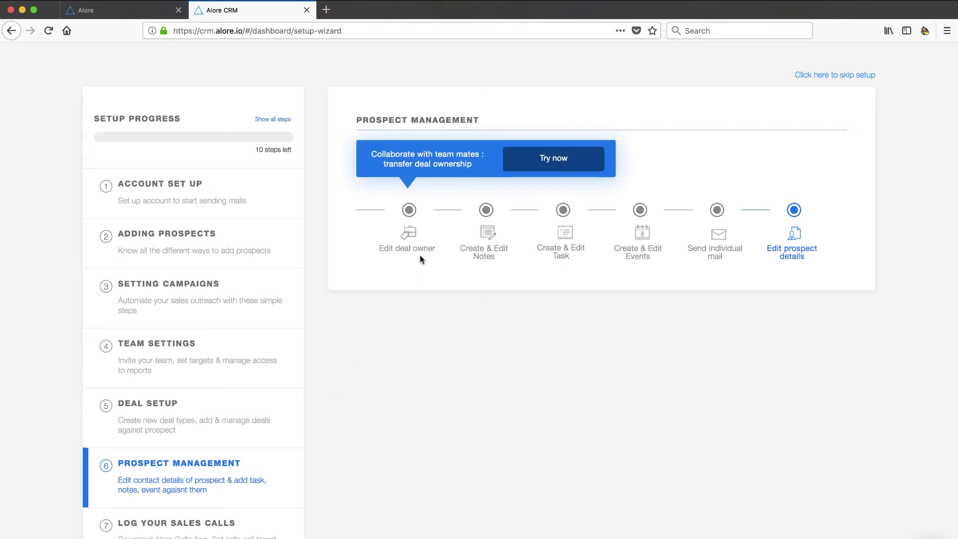
mouse_move(488, 252)
mouse_move(559, 246)
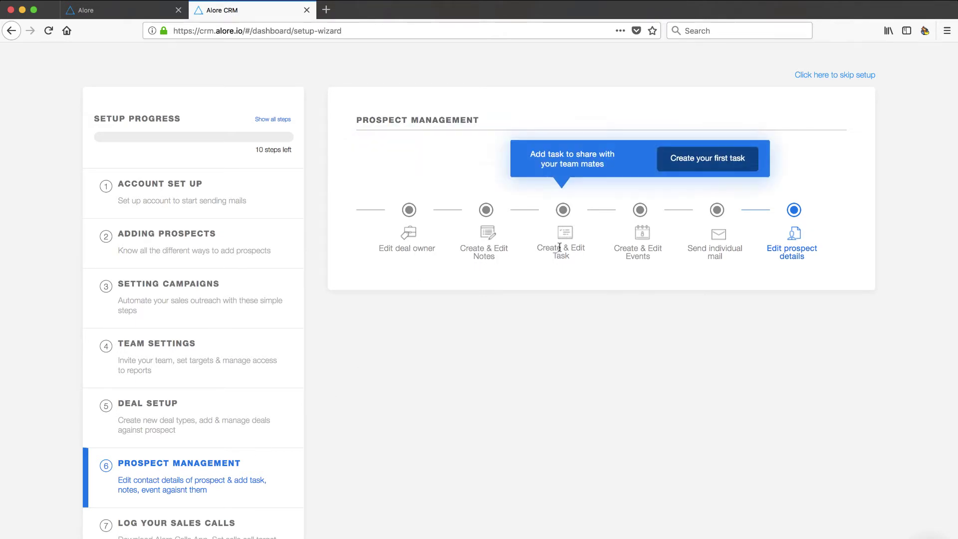
mouse_move(643, 255)
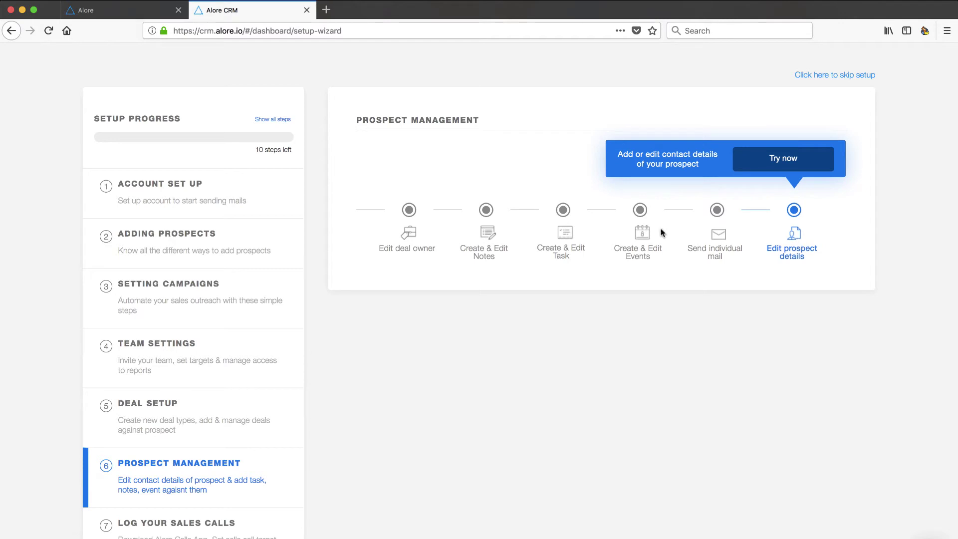
scroll(226, 437, "down", 1)
scroll(226, 437, "down", 3)
Step: Under Log Your Sales Calls, download the Alore Calls app and close the Google Play tab
left_click(184, 437)
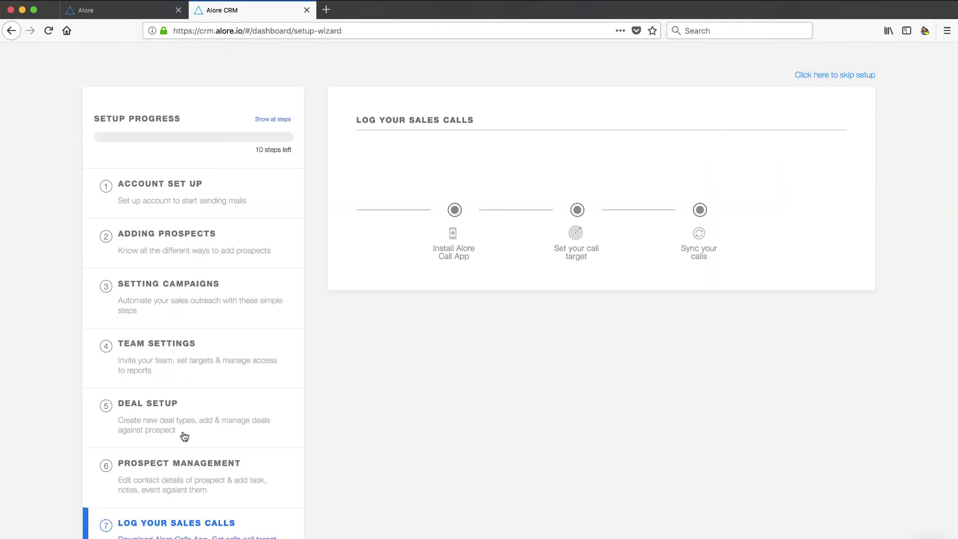
mouse_move(442, 252)
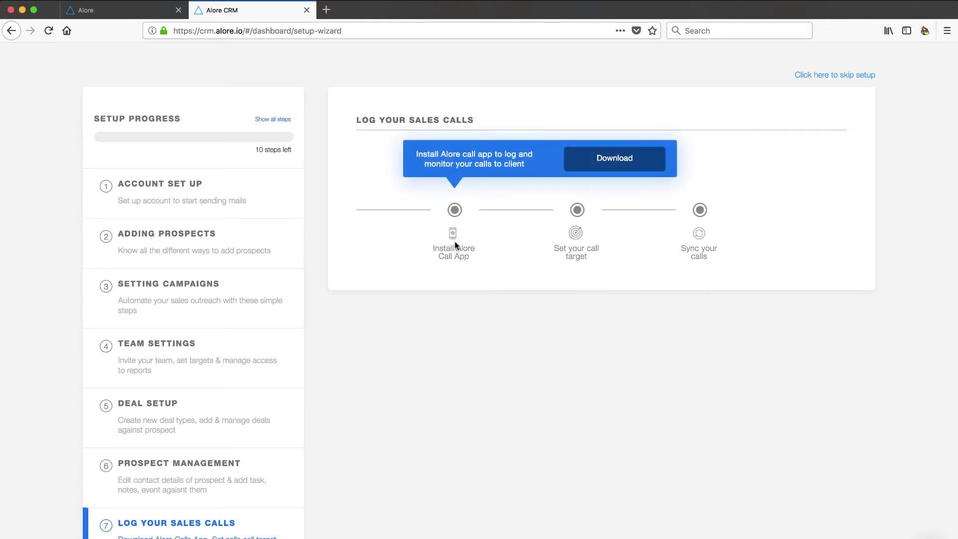
left_click(607, 165)
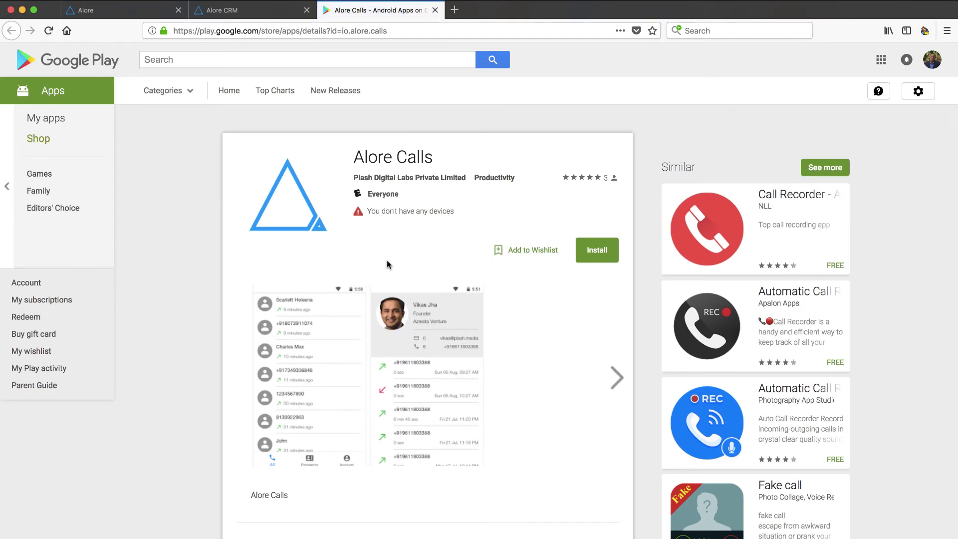
left_click(435, 11)
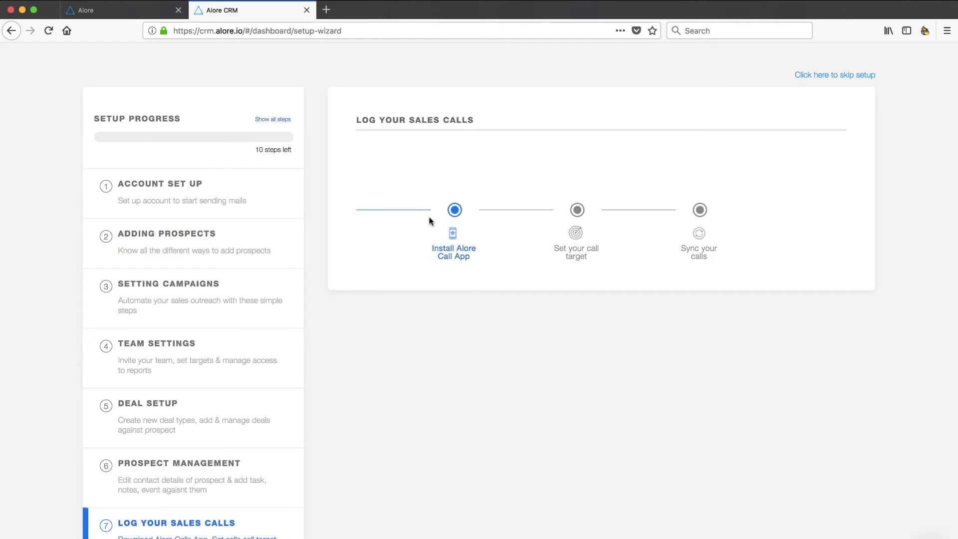
Step: Check the call app install status and the Set your call target option
left_click(470, 233)
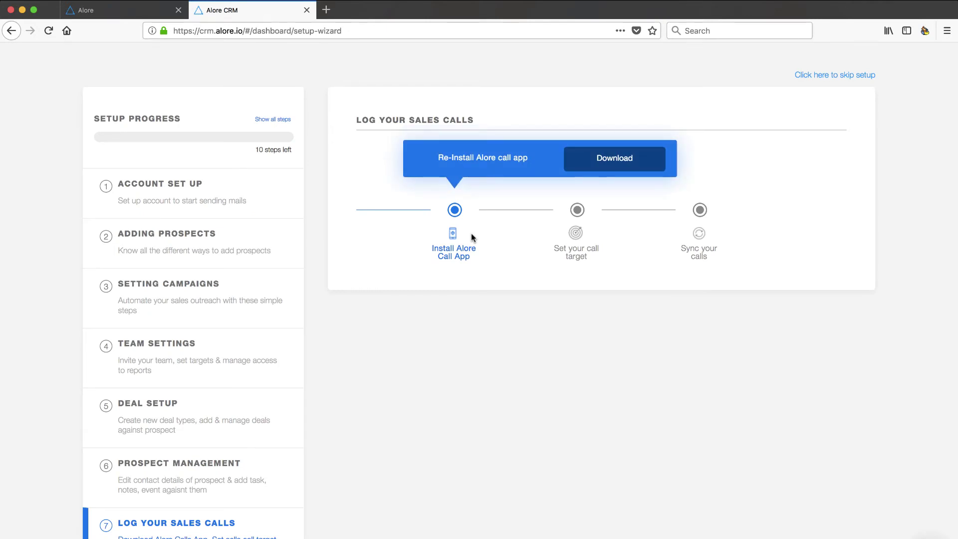
left_click(574, 249)
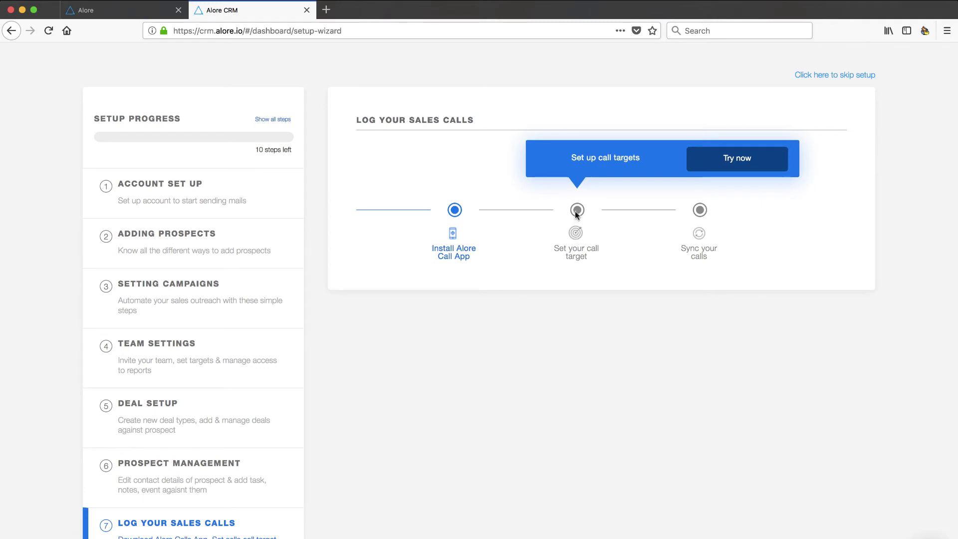
scroll(278, 385, "down", 3)
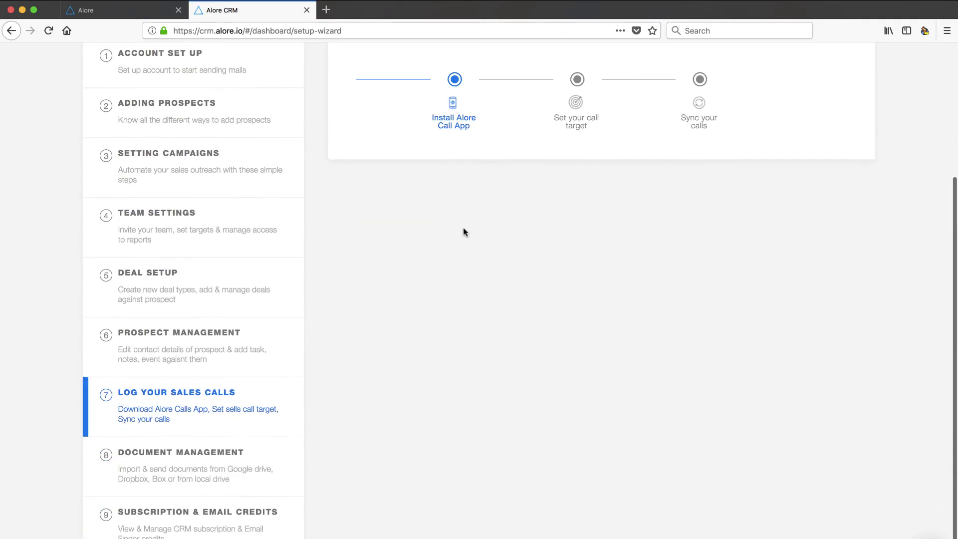
scroll(464, 231, "up", 2)
scroll(464, 231, "up", 1)
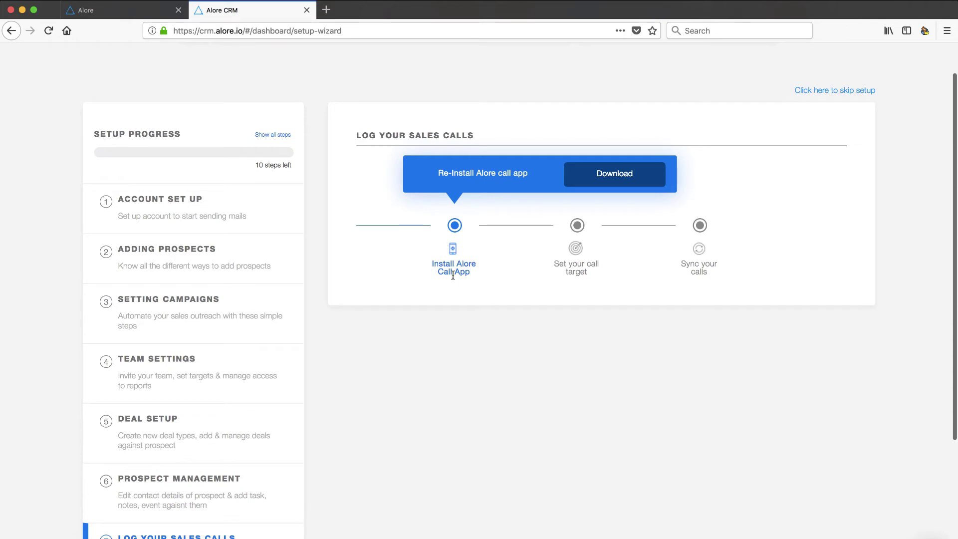
scroll(185, 459, "down", 4)
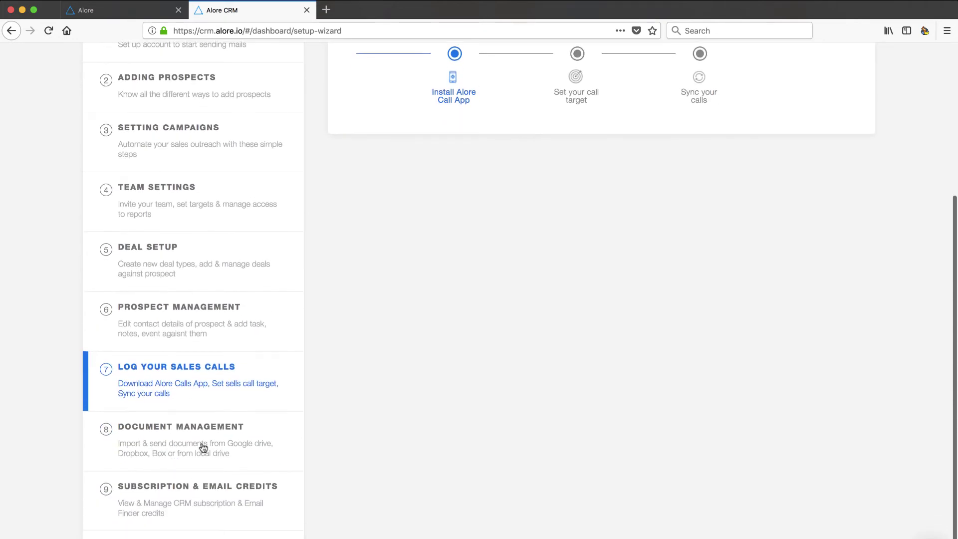
Step: Show setup step 8, Document Management, and scroll through its upload, attach, edit and viewer tasks
left_click(188, 442)
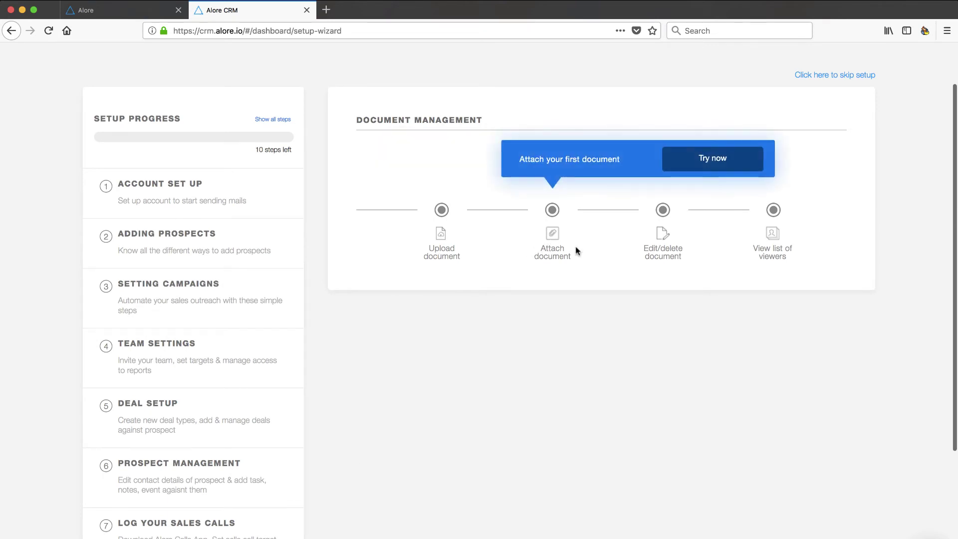
mouse_move(675, 255)
mouse_move(776, 247)
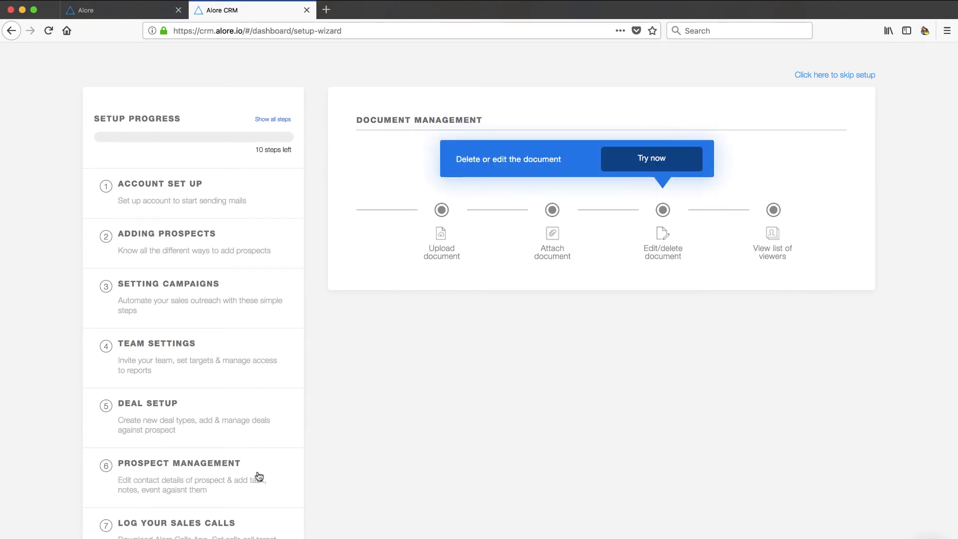
scroll(259, 474, "down", 3)
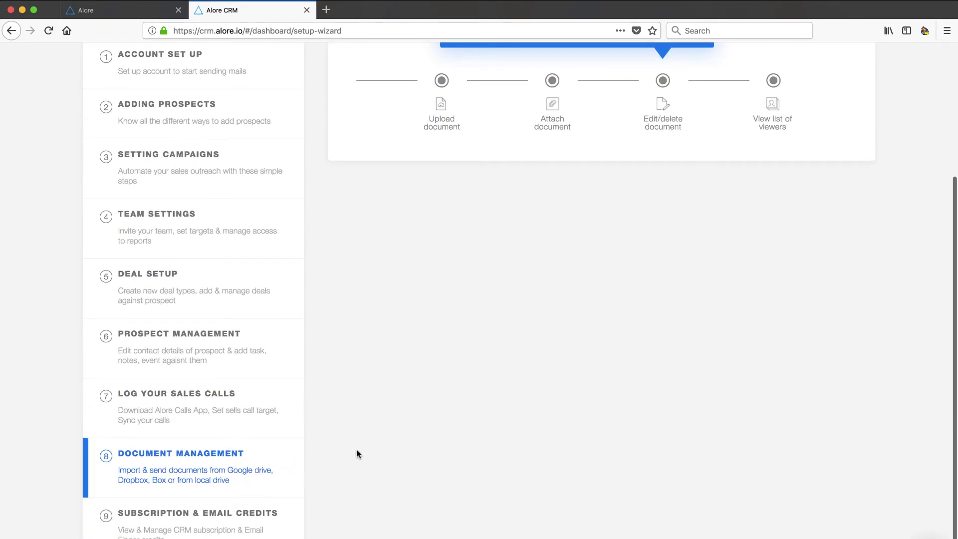
scroll(416, 288, "up", 1)
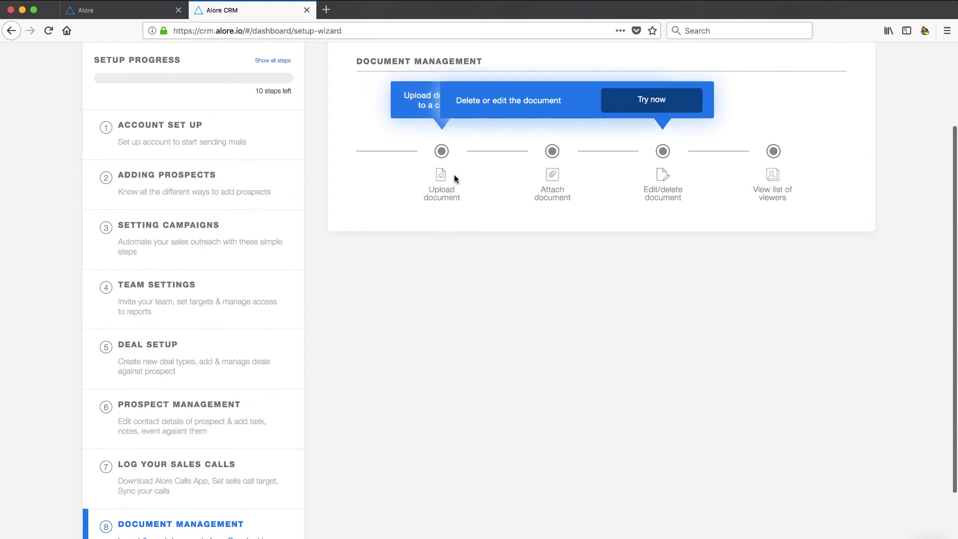
scroll(410, 401, "down", 1)
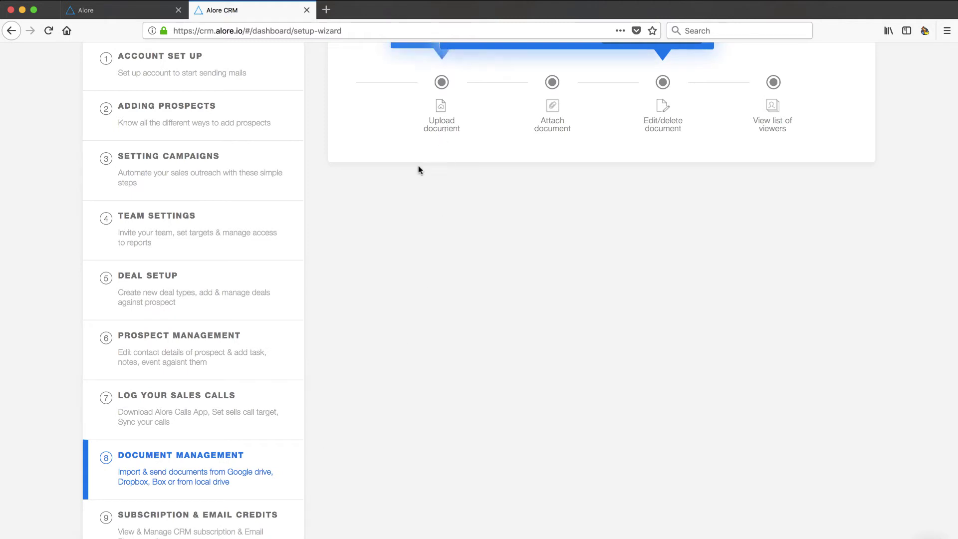
scroll(200, 478, "down", 3)
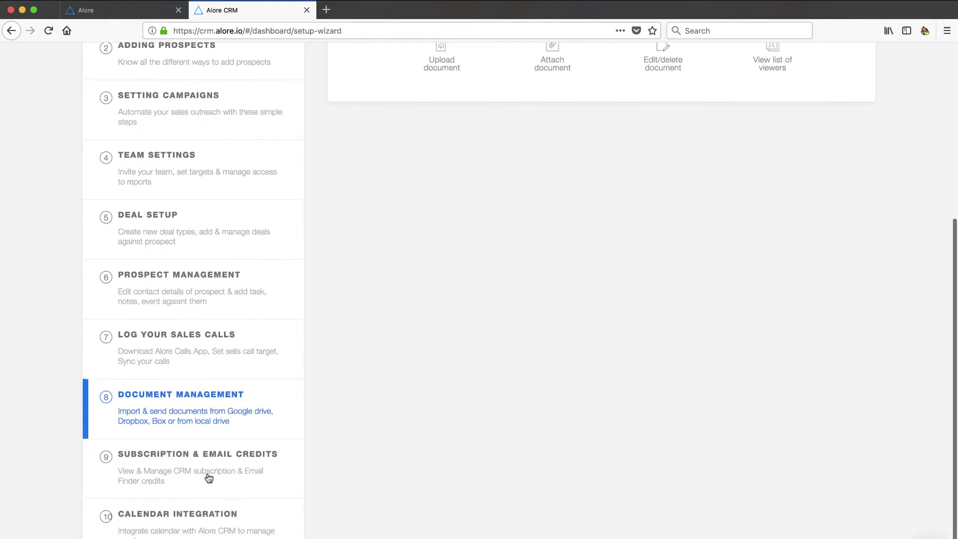
Step: From setup step 9, check the 200 available email credits and the empty purchase history, then return to the guide
left_click(209, 477)
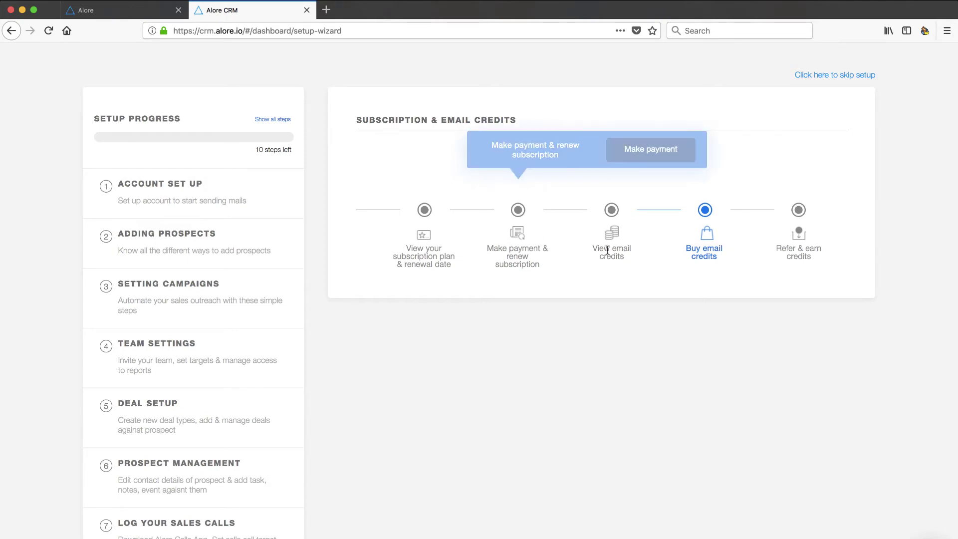
mouse_move(615, 240)
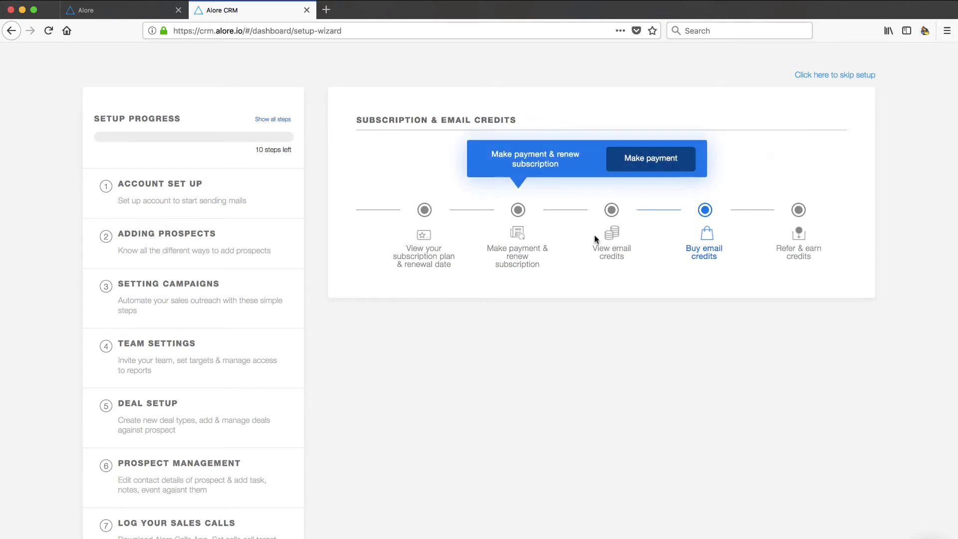
mouse_move(712, 229)
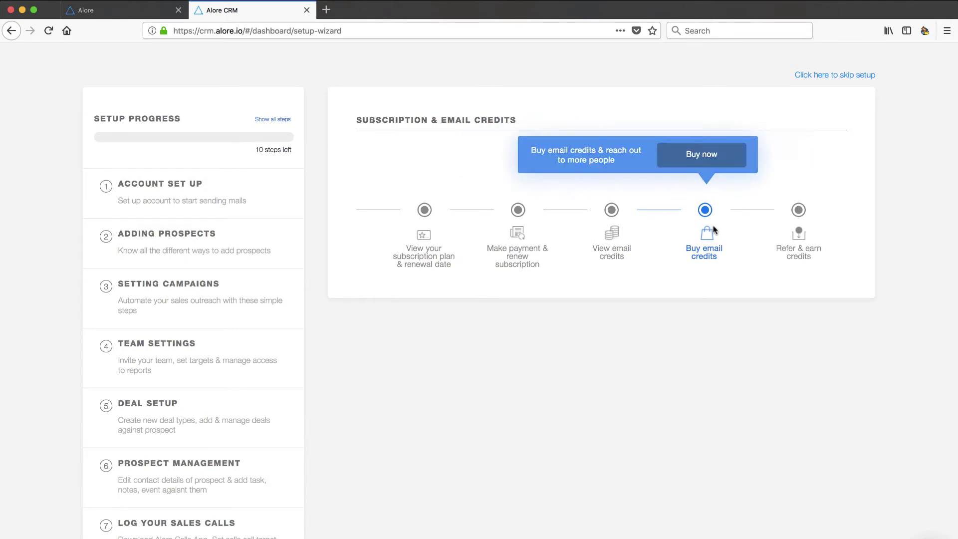
left_click(713, 161)
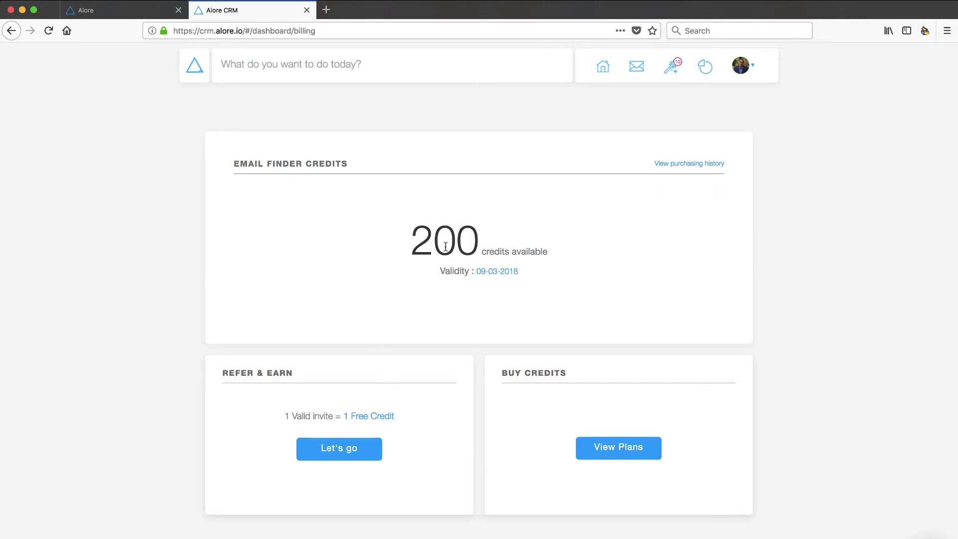
left_click(678, 163)
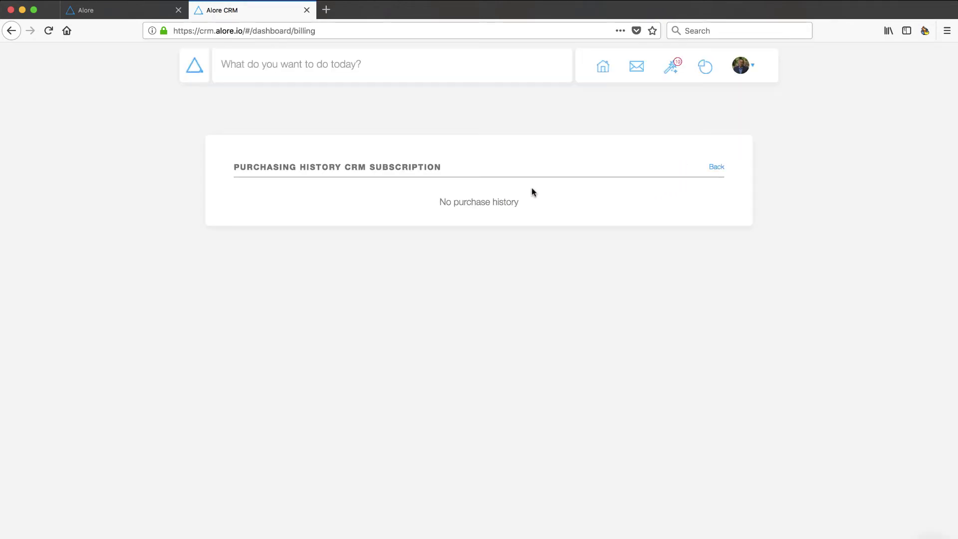
left_click(671, 68)
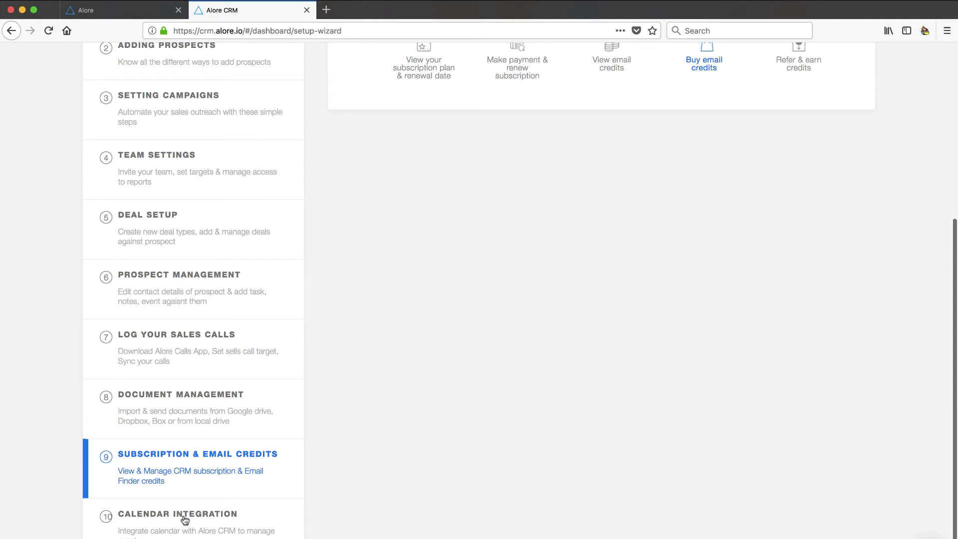
Step: Show setup step 10, Calendar Integration, and review its calendar, event and task stages
left_click(178, 528)
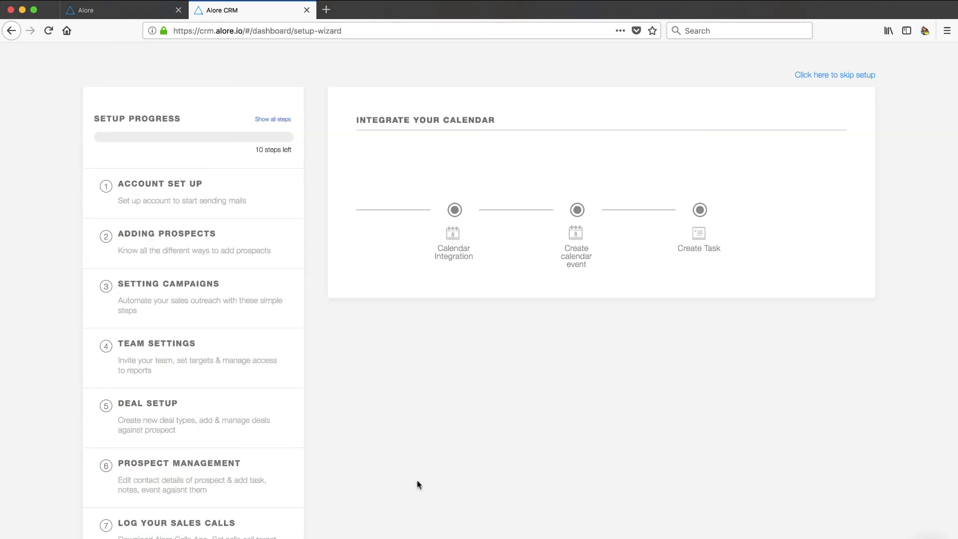
scroll(417, 483, "down", 6)
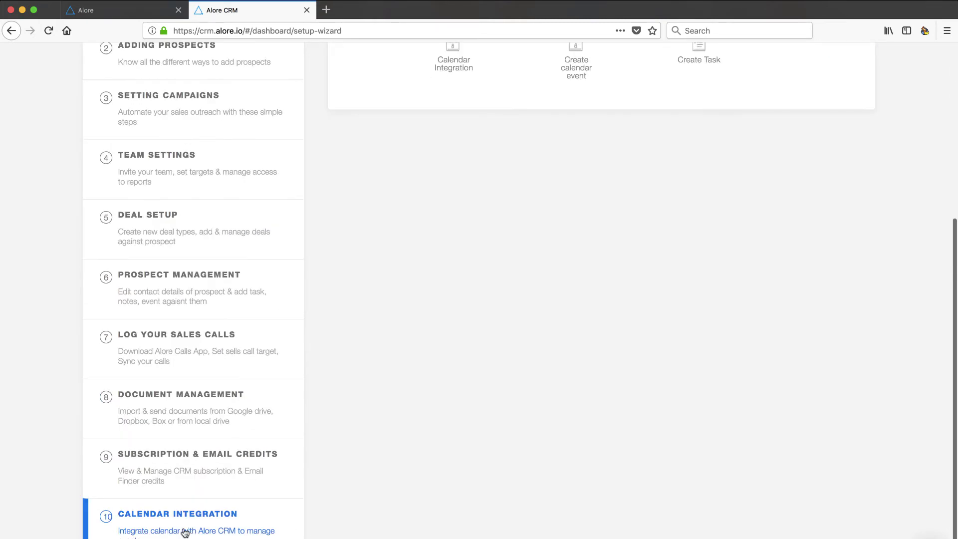
scroll(391, 360, "up", 6)
mouse_move(455, 229)
mouse_move(584, 243)
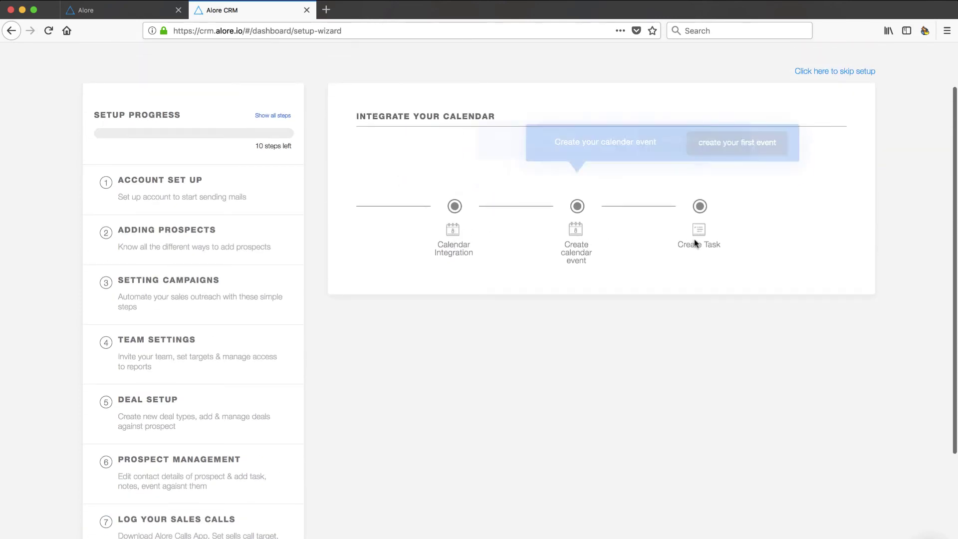
mouse_move(436, 208)
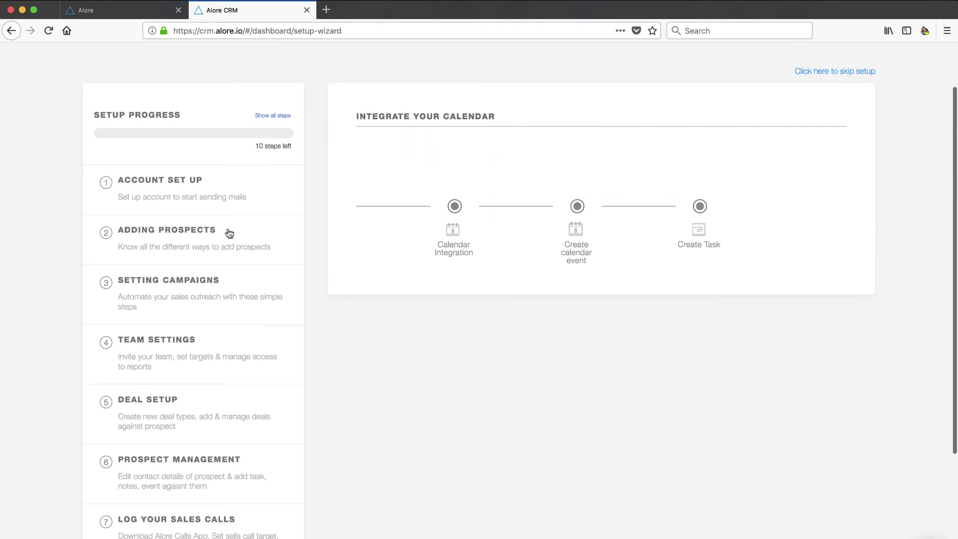
scroll(218, 389, "down", 4)
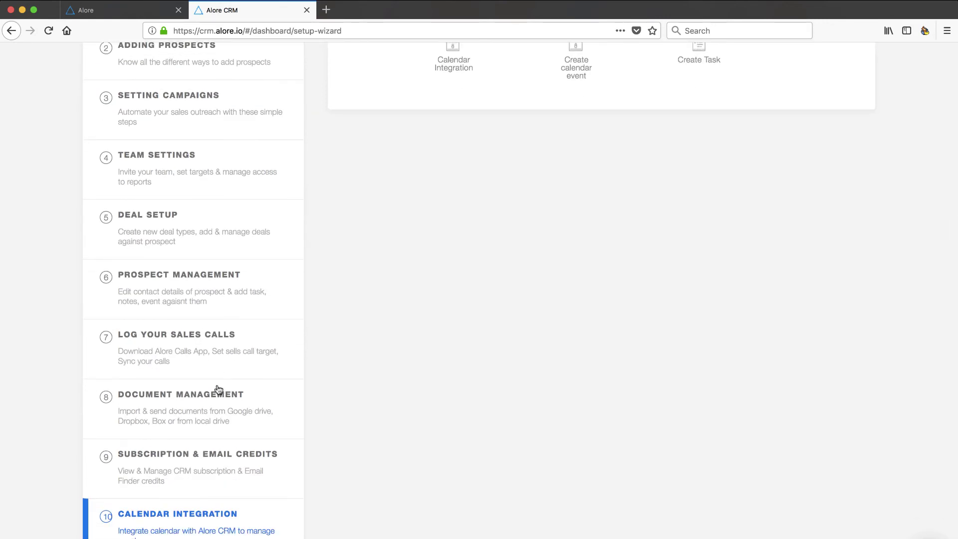
scroll(218, 390, "up", 5)
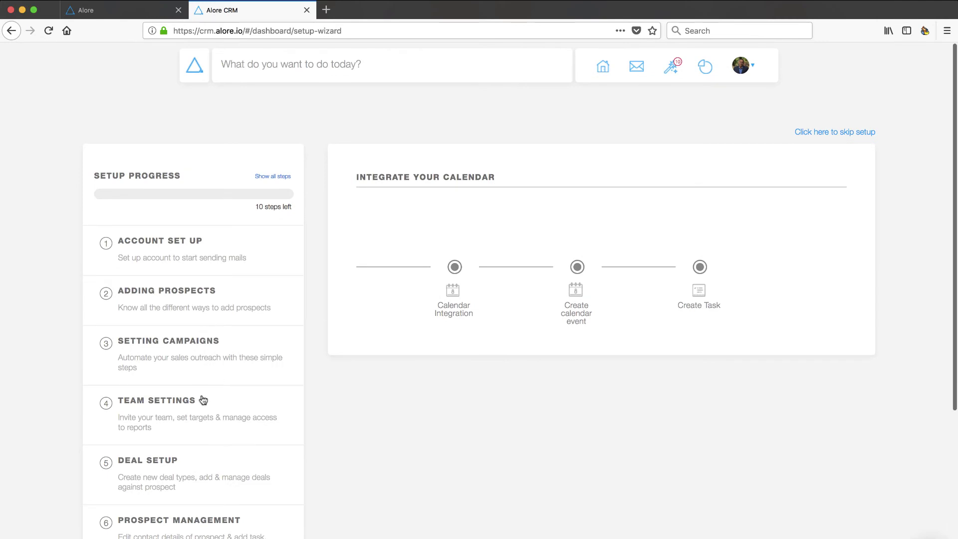
scroll(203, 400, "down", 5)
scroll(186, 440, "up", 5)
Step: Go to the home feed and scroll its send, add, view, invite and settings lists down to View Reports
left_click(603, 71)
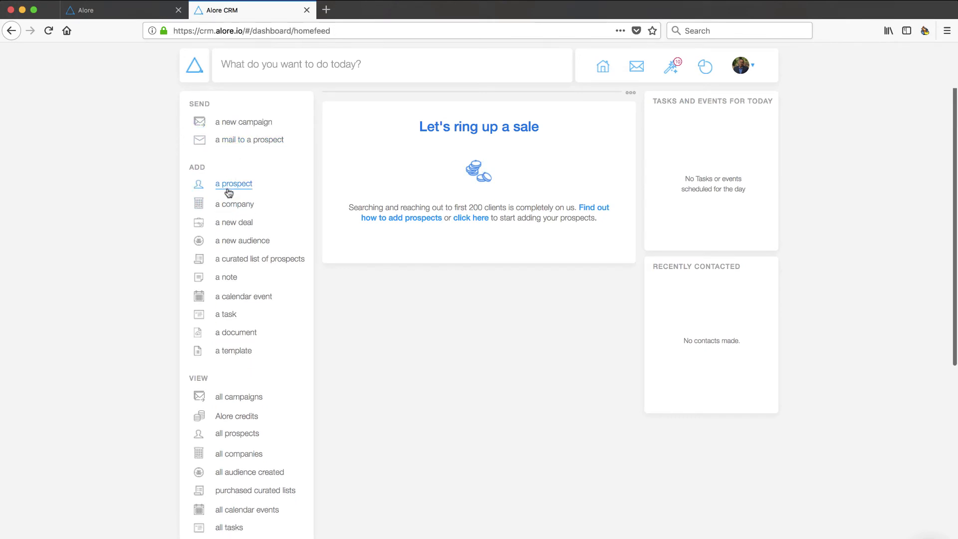
left_click(235, 123)
scroll(197, 351, "down", 4)
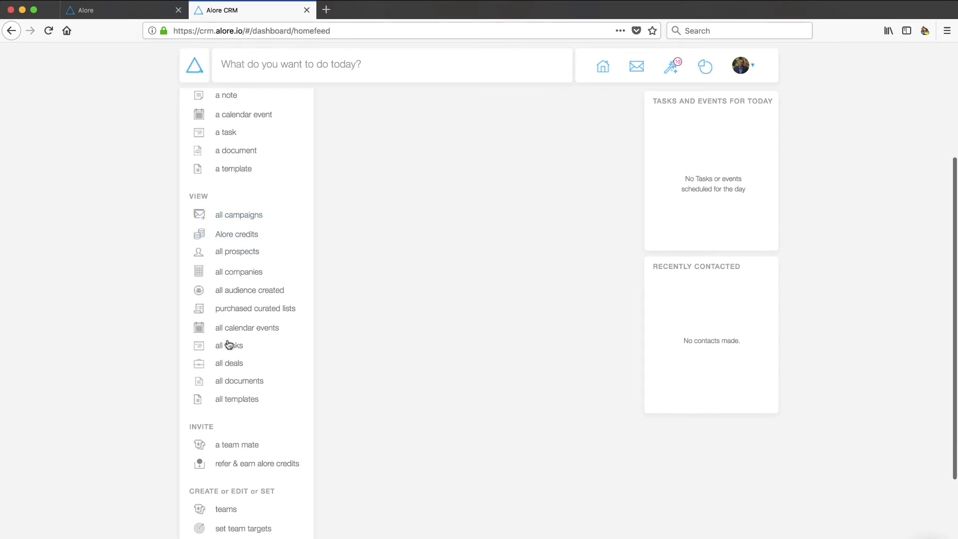
scroll(227, 401, "down", 2)
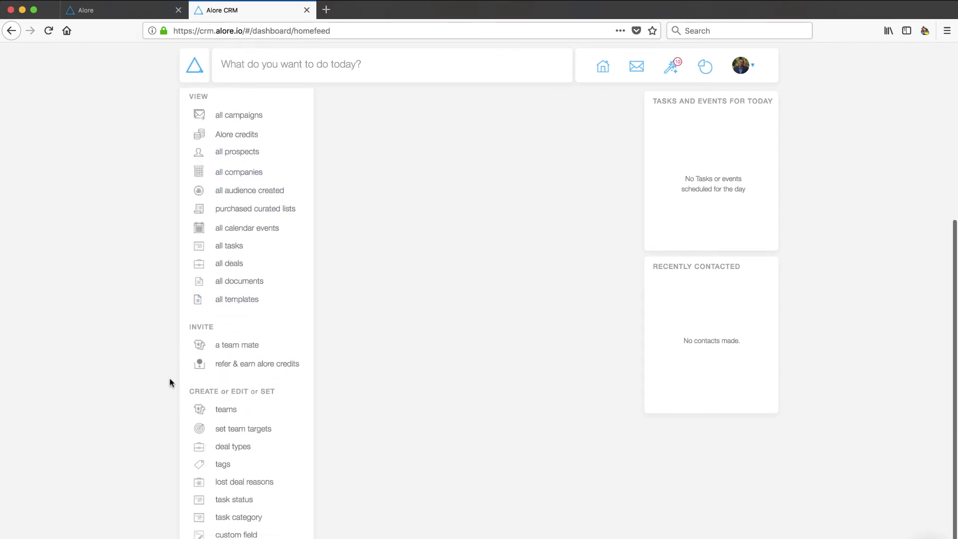
scroll(169, 382, "down", 2)
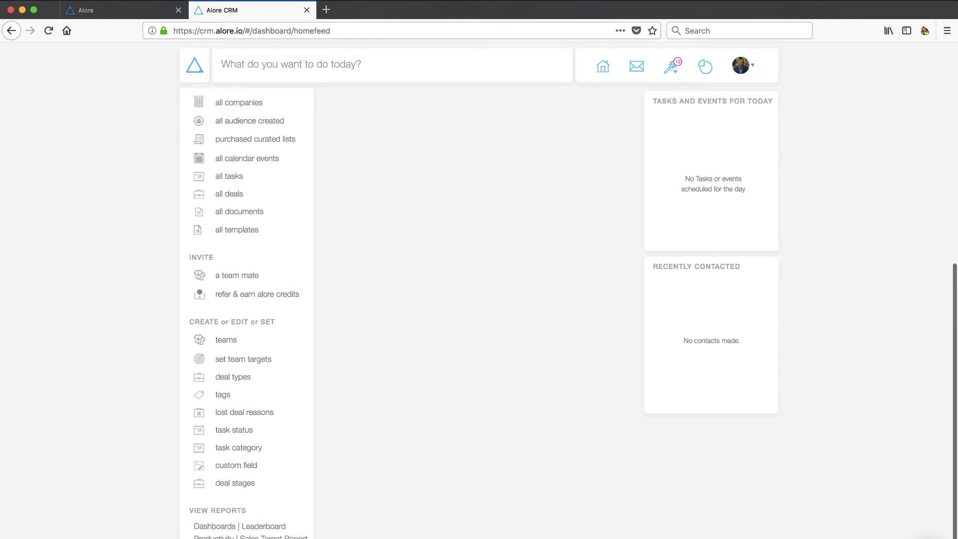
Step: Show the Personal reports dashboard and scroll through its Drip Campaign, Sales Target, Calls Loggedin and funnel cards
left_click(212, 528)
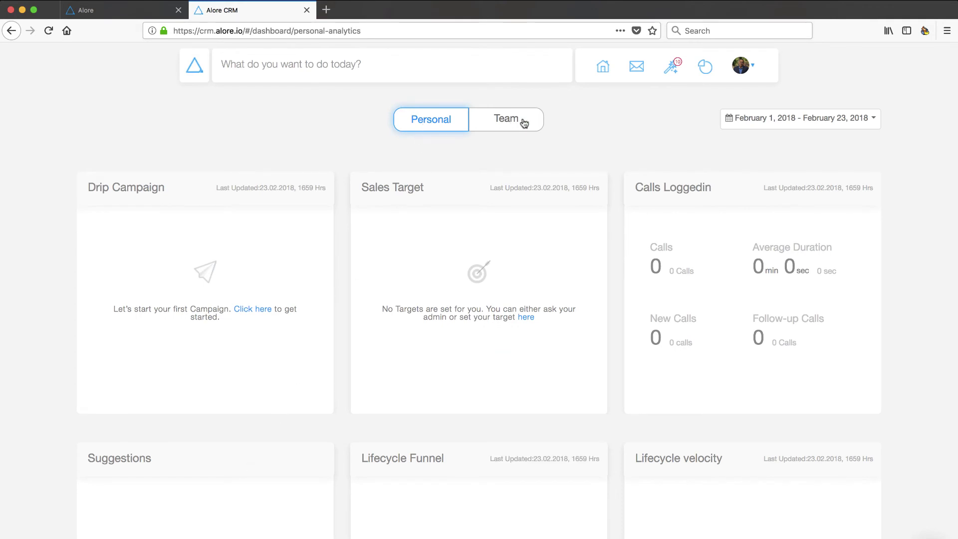
scroll(523, 143, "down", 6)
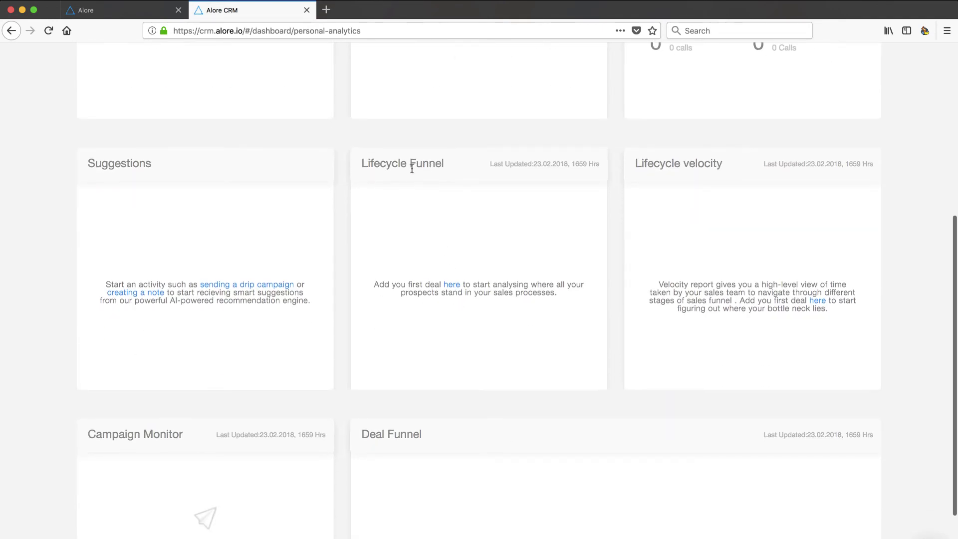
scroll(552, 314, "down", 3)
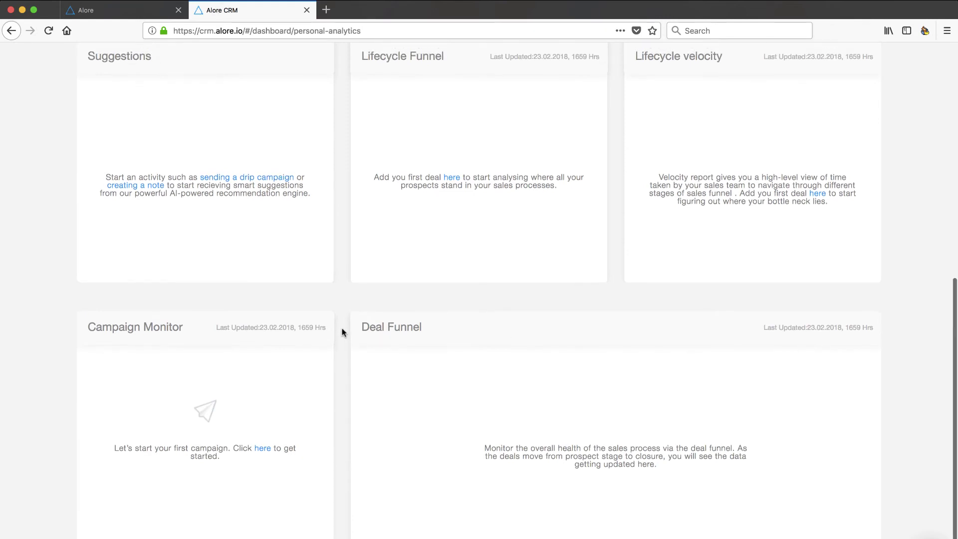
scroll(189, 353, "up", 8)
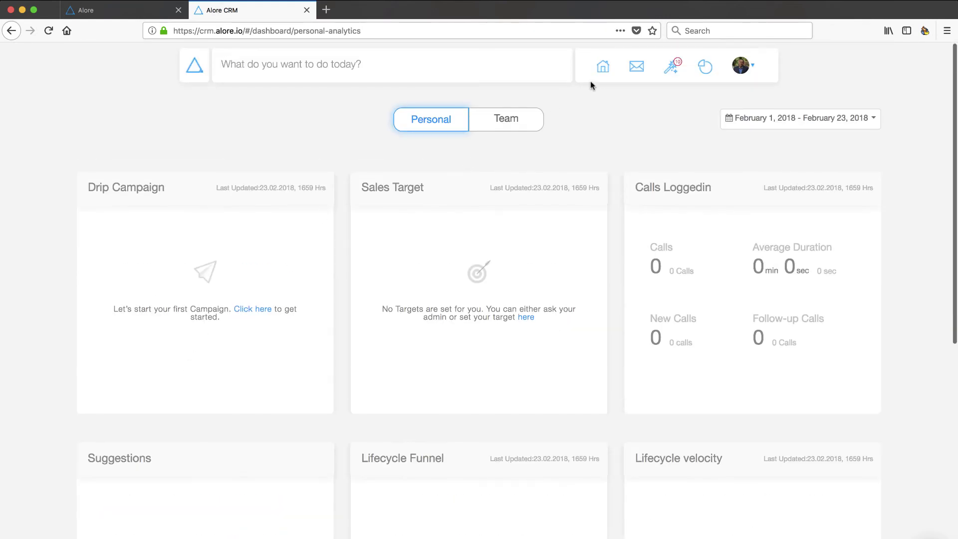
Step: Glance at the empty call log, then return to the home feed
left_click(603, 68)
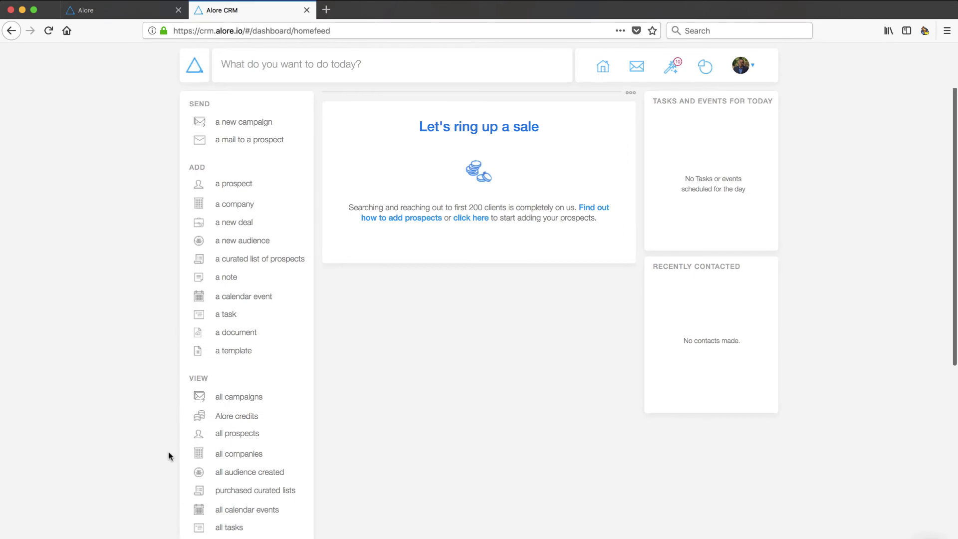
scroll(172, 453, "down", 7)
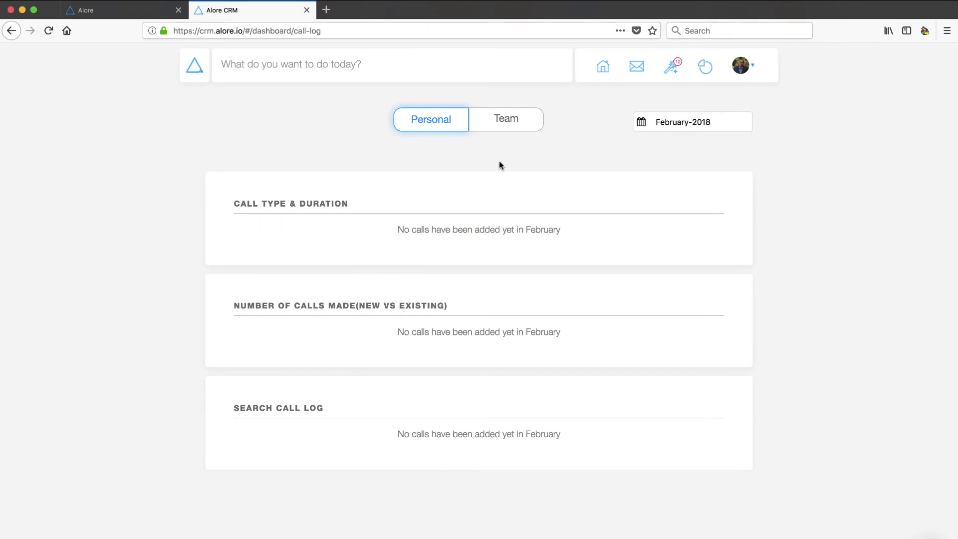
left_click(603, 67)
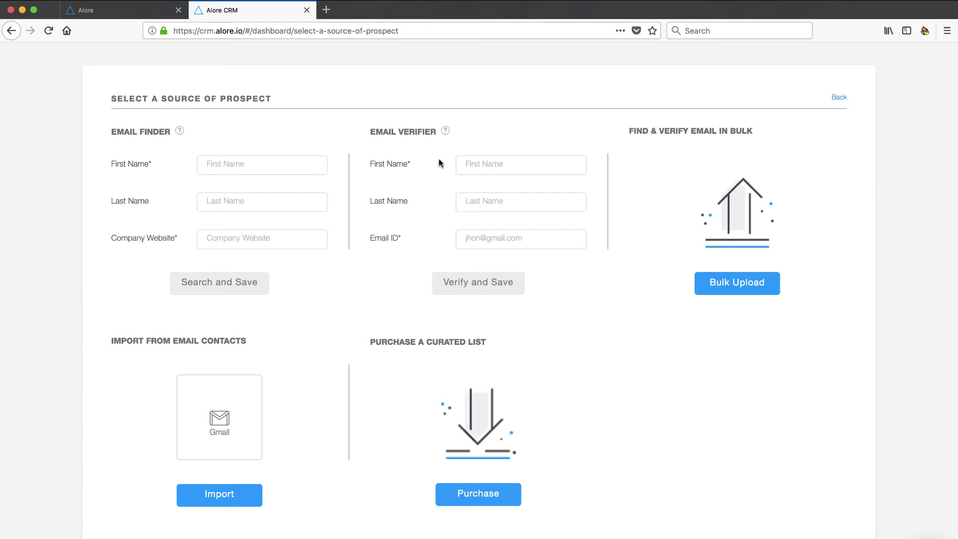
Step: Enter the prospect's first name and email address in Email Verifier, then verify and save
left_click(476, 162)
left_click(478, 238)
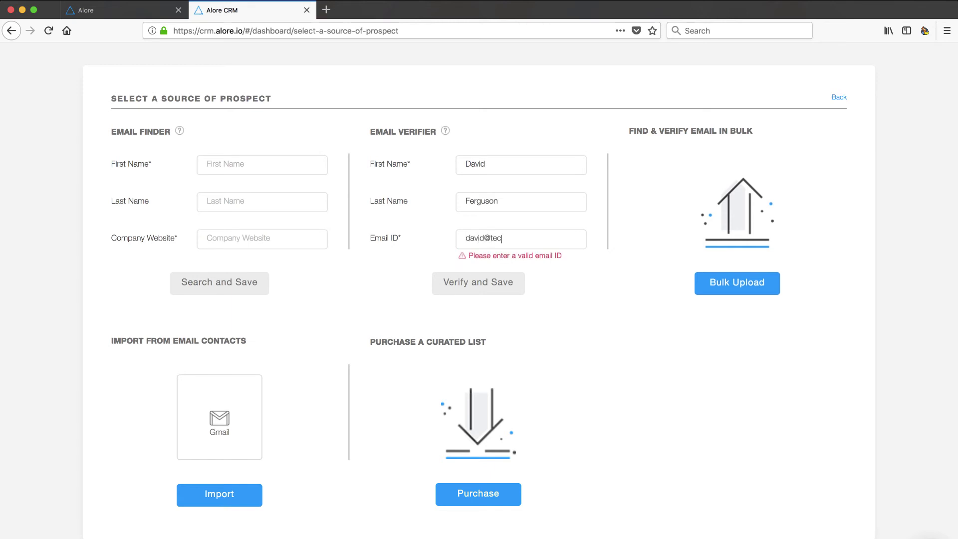
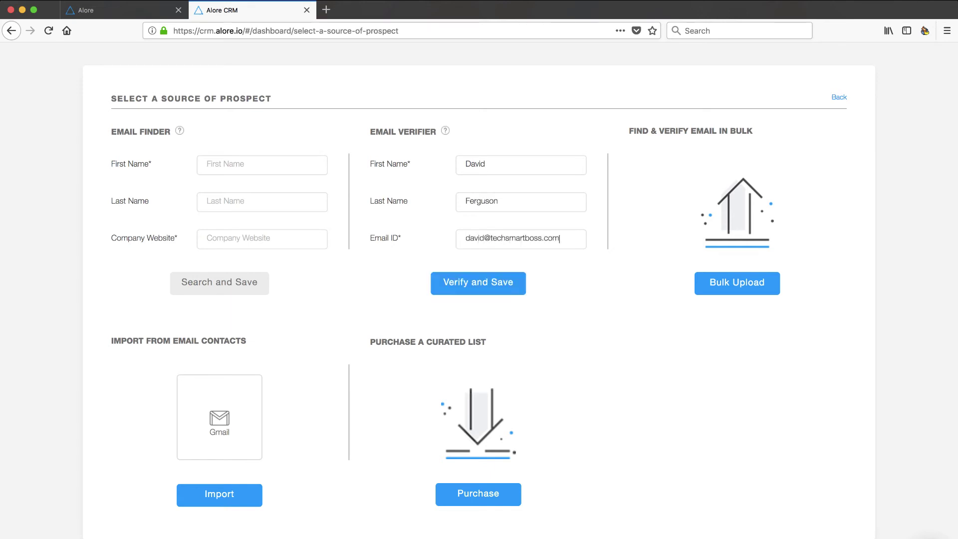
left_click(467, 282)
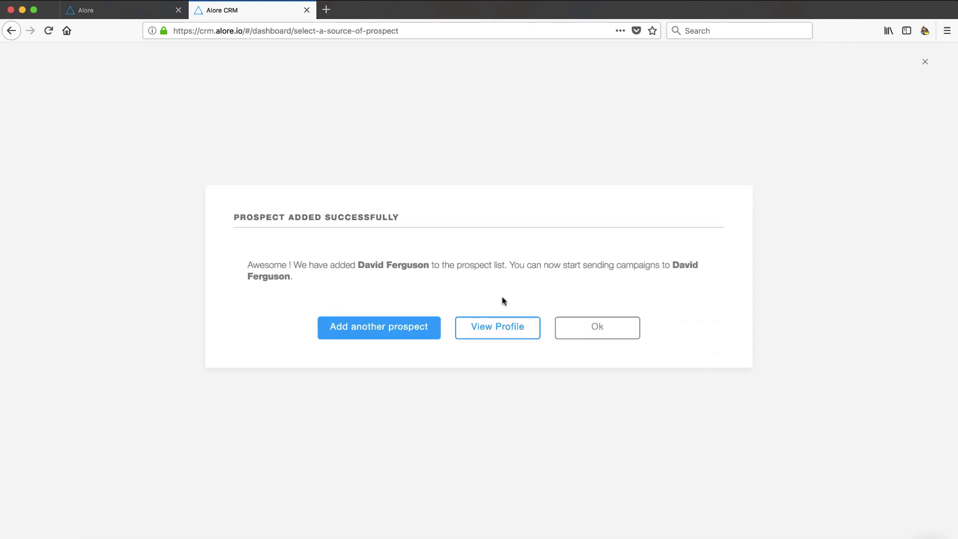
Step: Show the new prospect's profile and check the Campaign Status list, leaving it Active
left_click(514, 333)
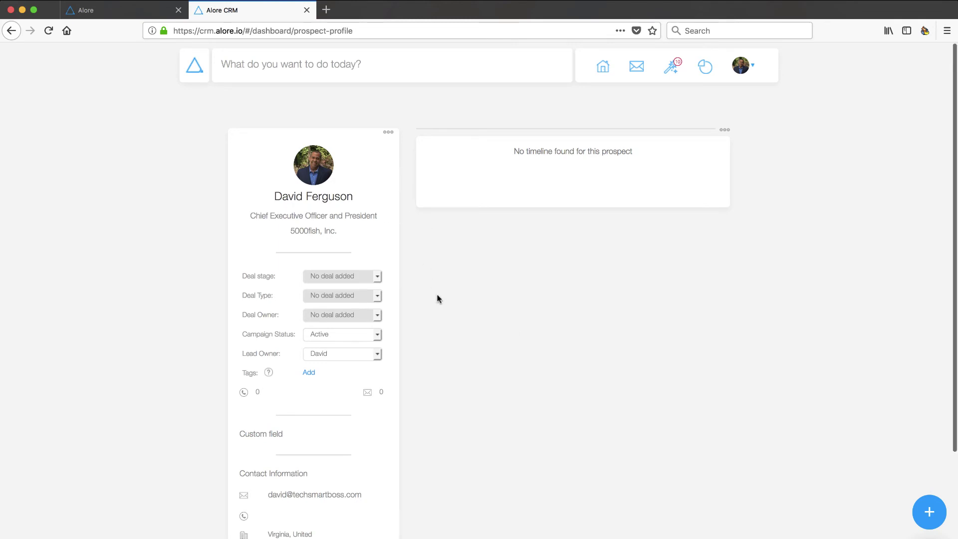
scroll(437, 298, "down", 3)
mouse_move(376, 173)
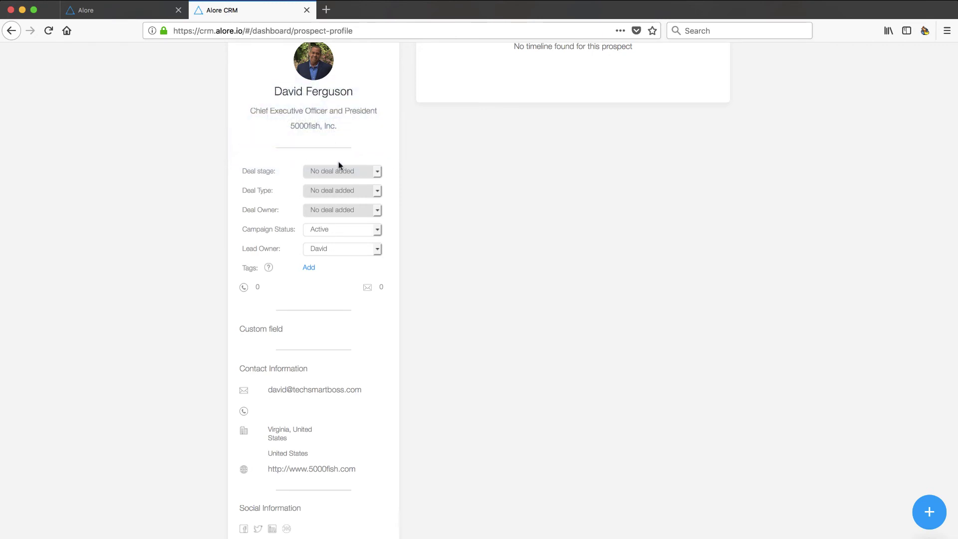
mouse_move(367, 211)
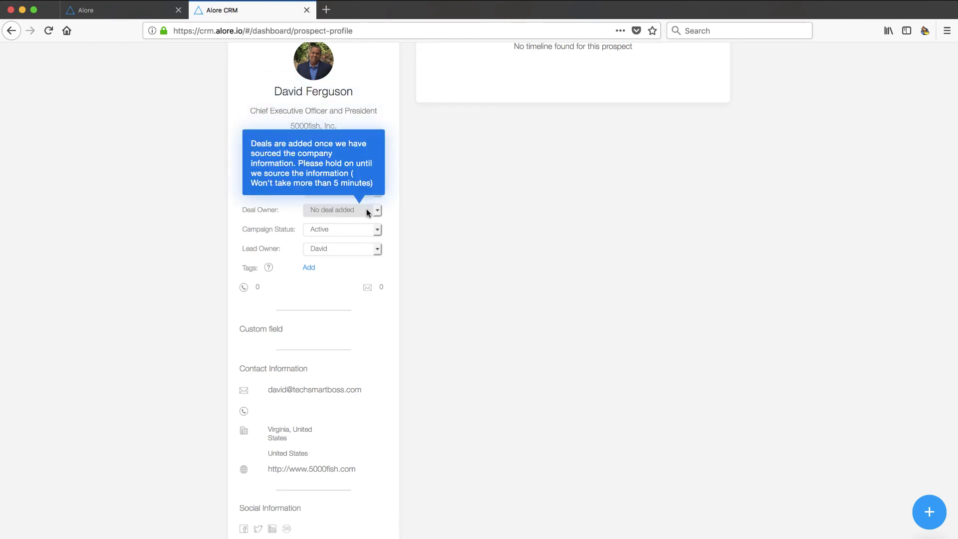
left_click(377, 230)
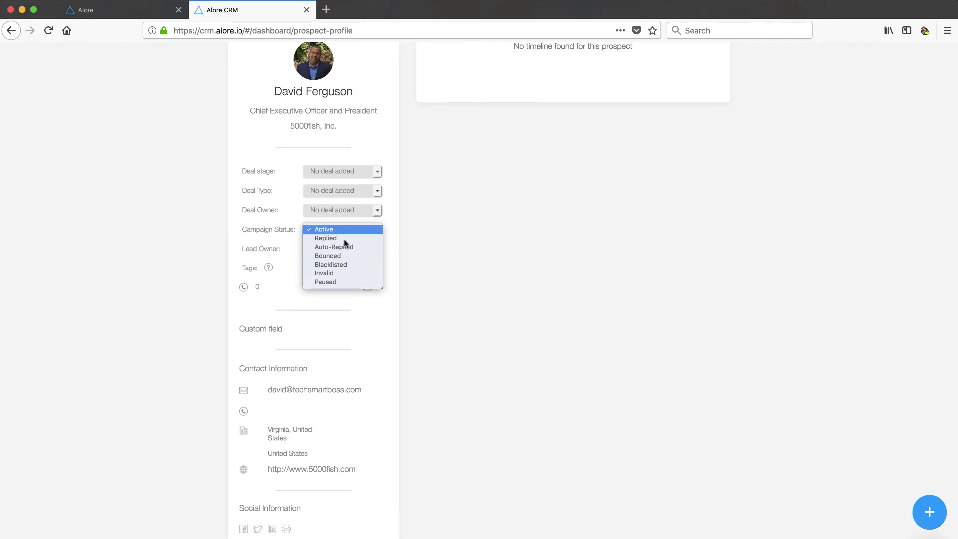
left_click(394, 230)
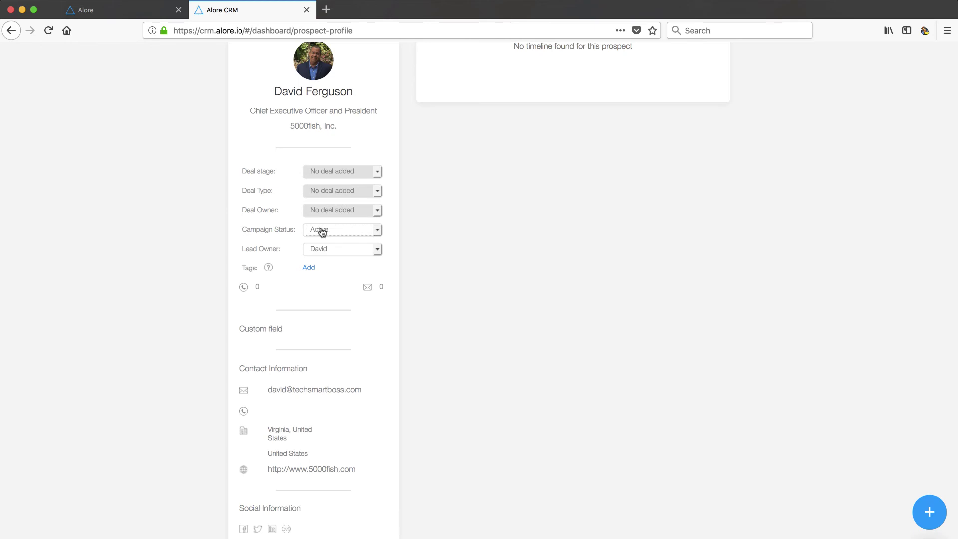
Step: Check the Lead Owner list without changing it and scroll through the profile
mouse_move(319, 143)
left_click(366, 252)
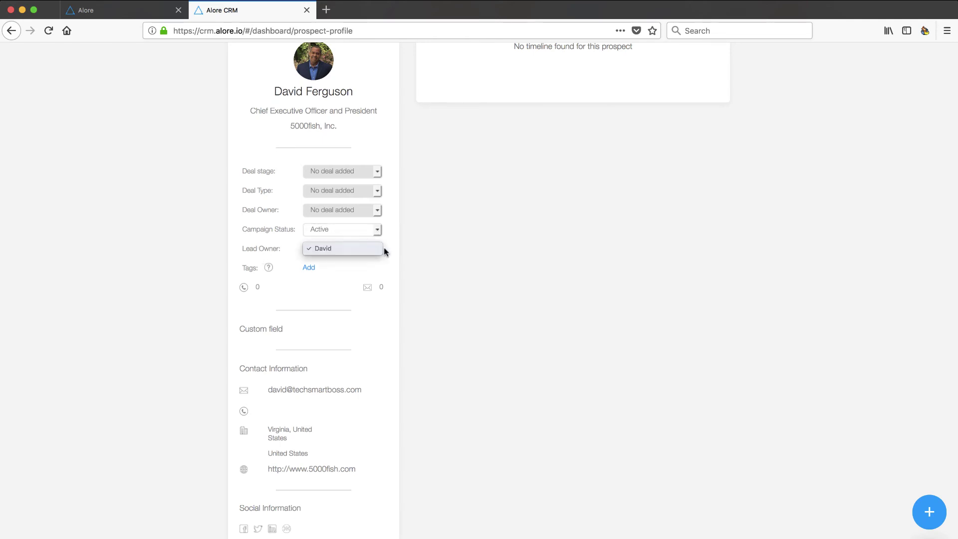
left_click(382, 250)
scroll(306, 303, "down", 2)
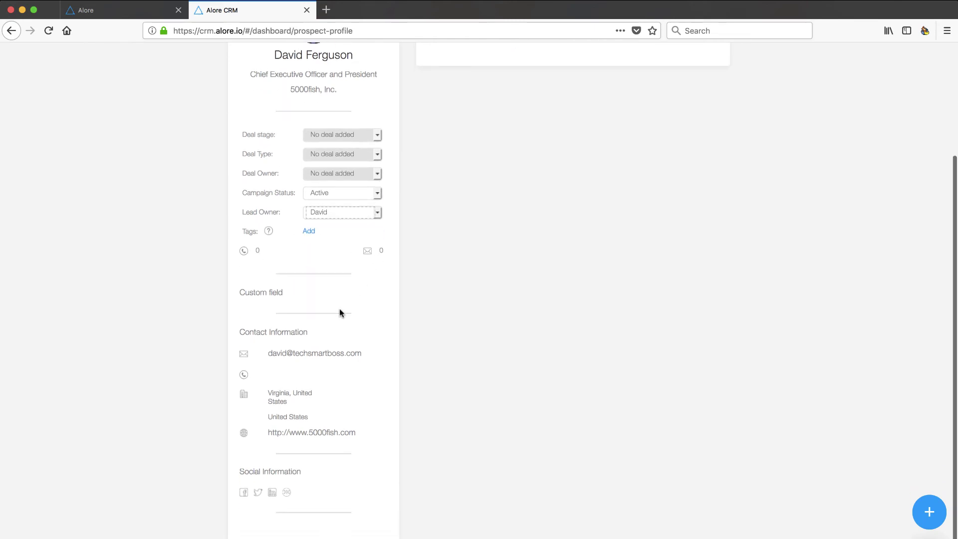
scroll(338, 313, "down", 1)
scroll(285, 278, "up", 5)
scroll(284, 278, "down", 1)
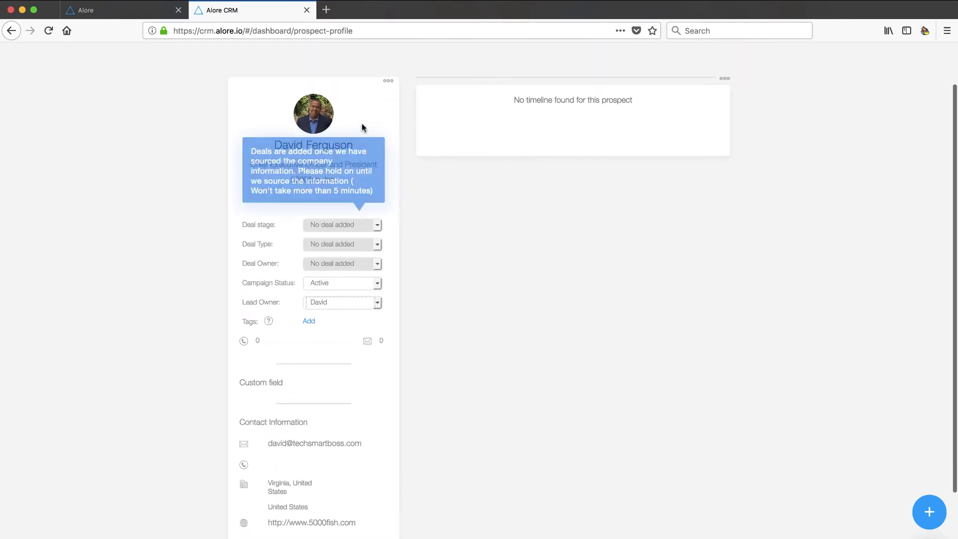
Step: Bring up the Edit Profile form from the prospect card's menu and scroll through its fields
left_click(389, 83)
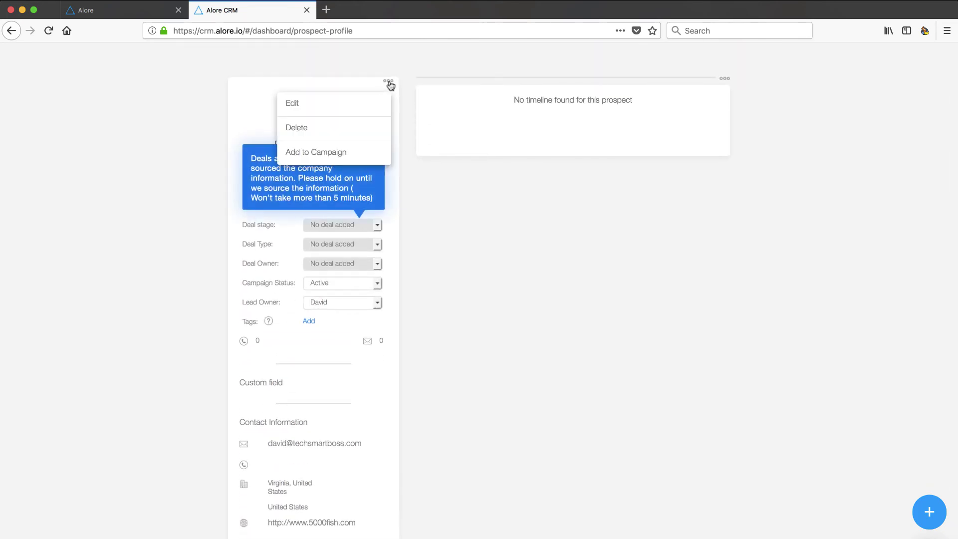
left_click(295, 104)
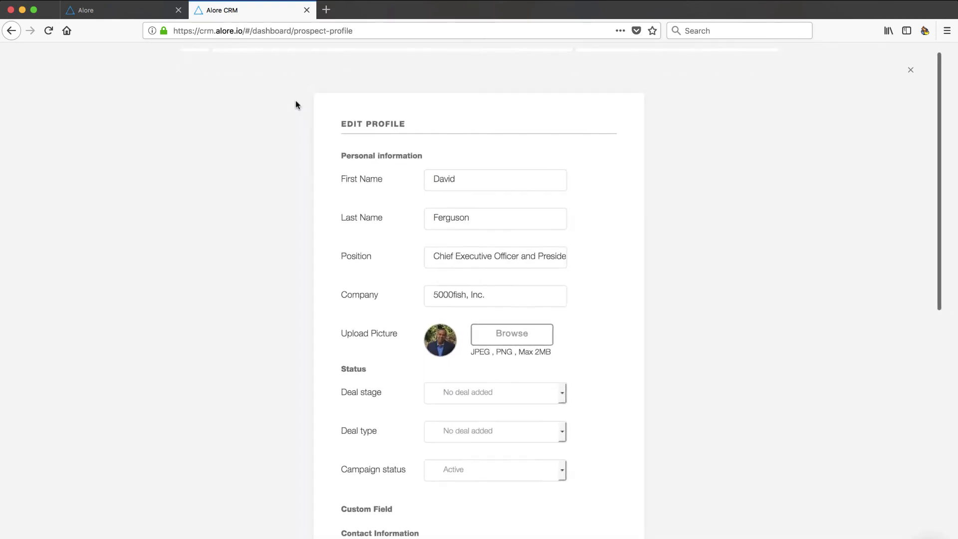
scroll(284, 376, "down", 5)
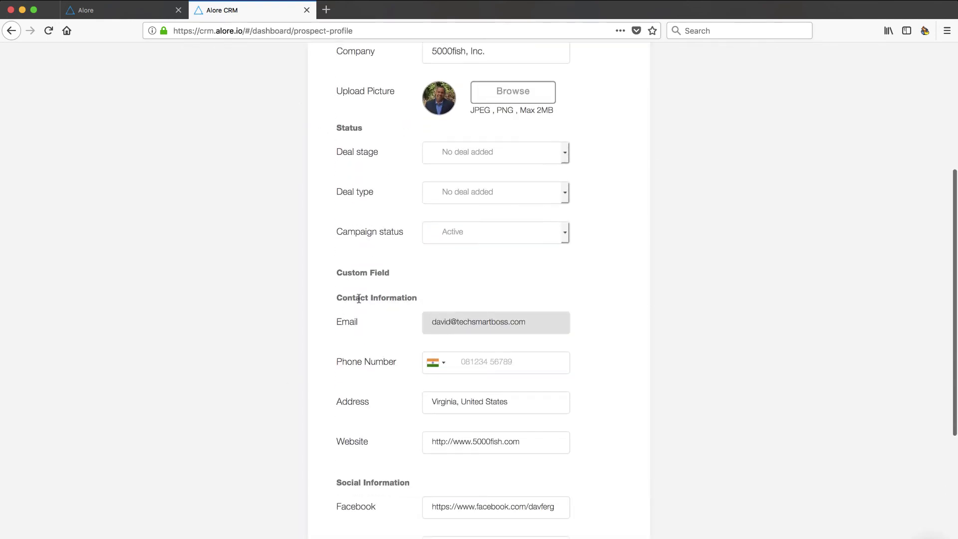
scroll(360, 394, "down", 2)
scroll(371, 265, "down", 2)
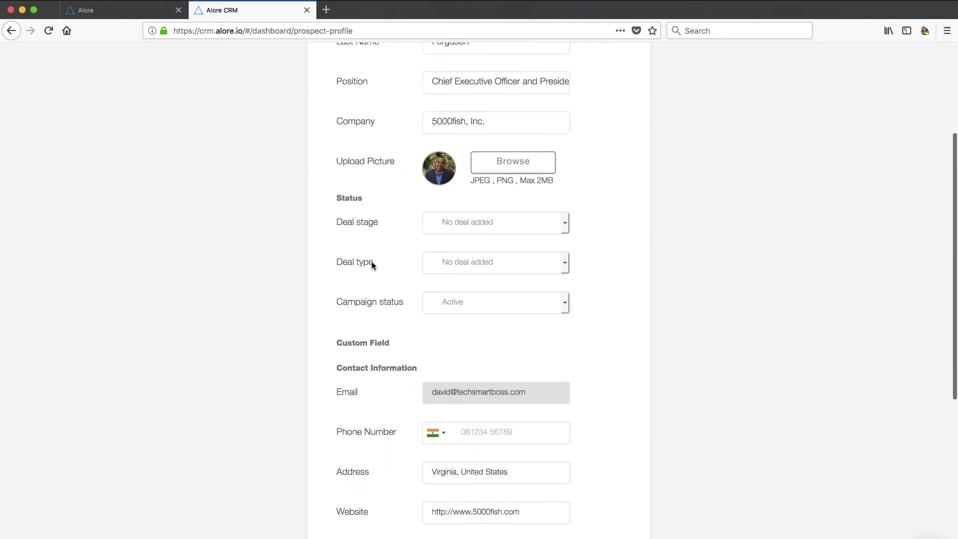
scroll(371, 265, "up", 5)
scroll(372, 264, "down", 2)
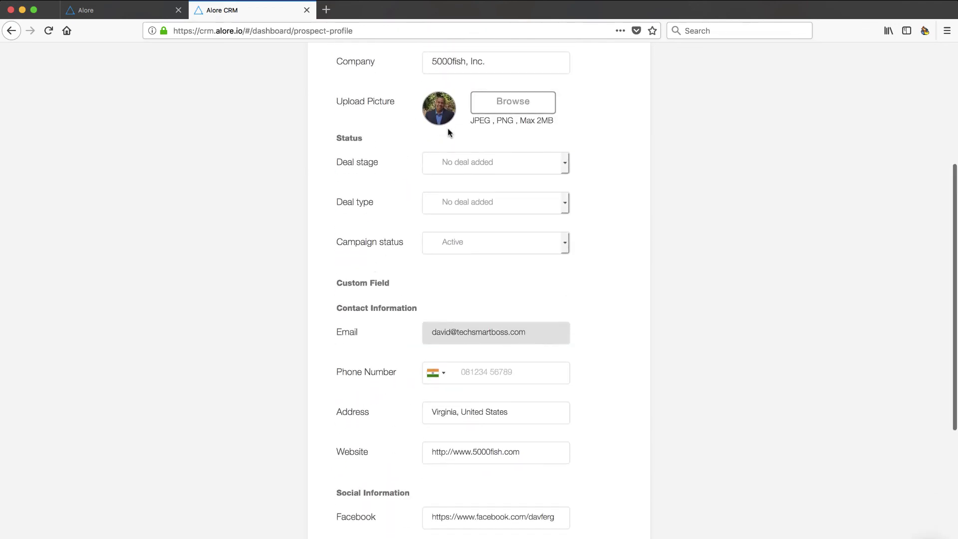
scroll(422, 120, "up", 2)
scroll(439, 190, "up", 1)
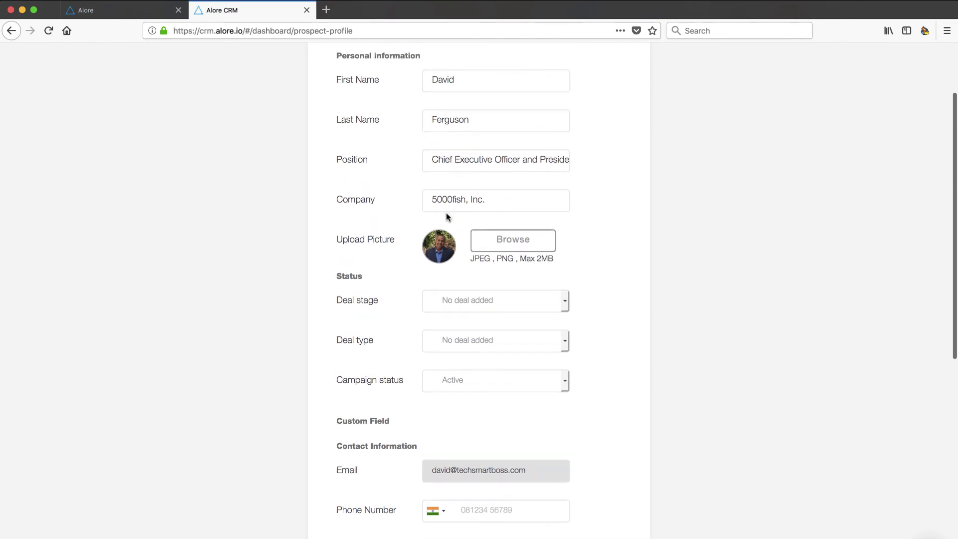
scroll(424, 204, "up", 2)
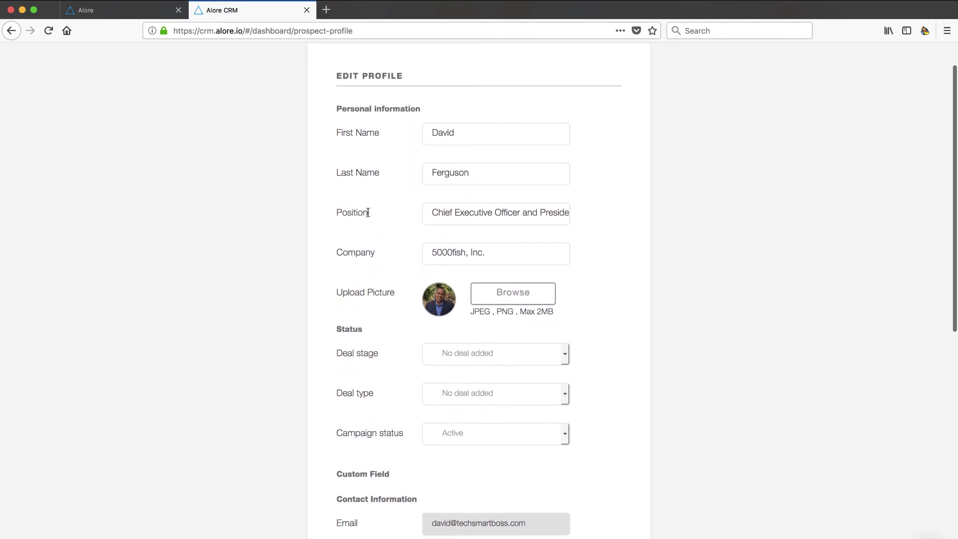
Step: Select the prospect's position text and review the remaining contact and social fields
left_click_drag(433, 213, 609, 216)
scroll(357, 278, "down", 8)
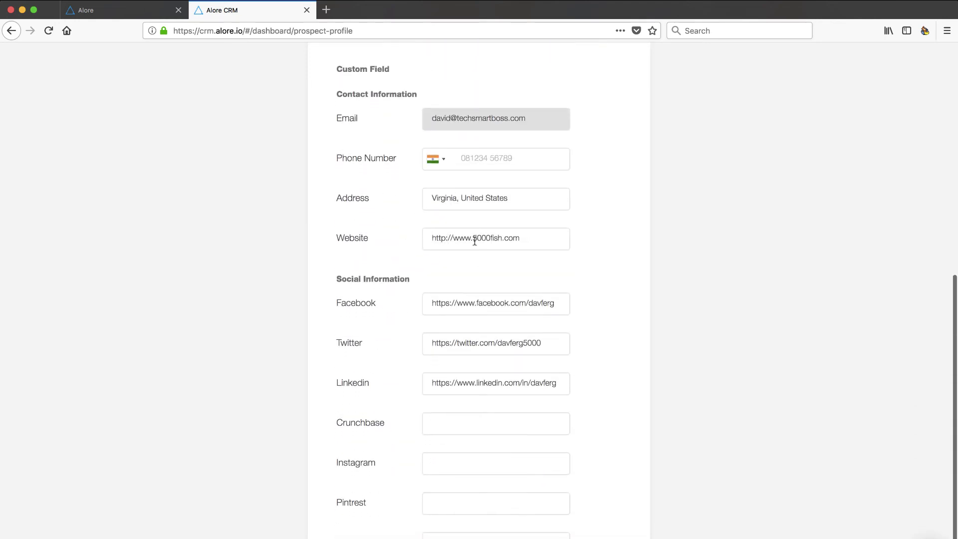
left_click_drag(527, 237, 399, 239)
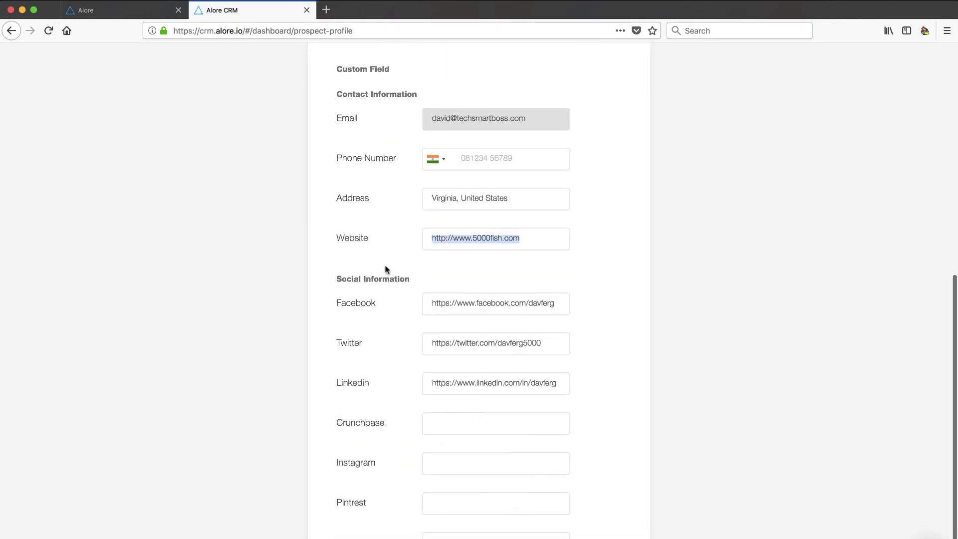
scroll(375, 292, "down", 1)
scroll(376, 293, "down", 2)
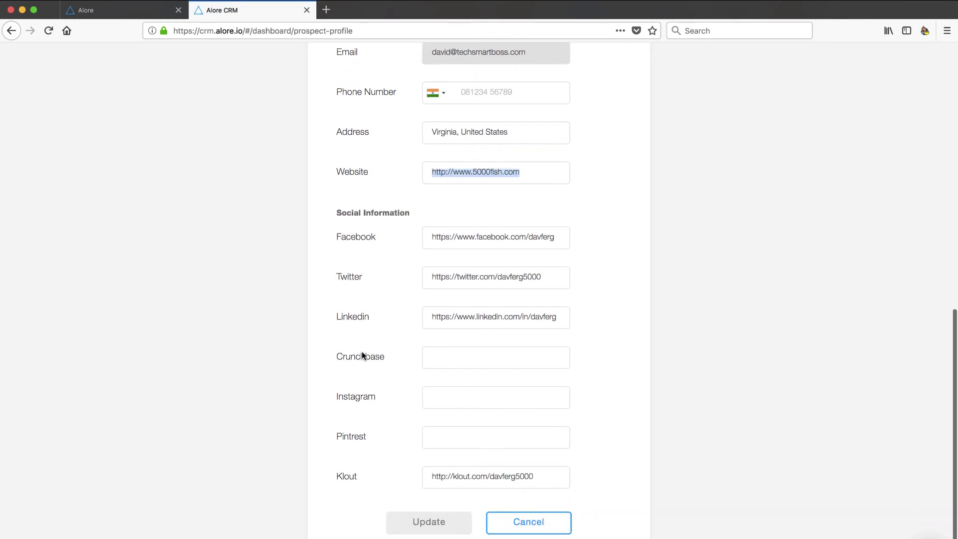
scroll(361, 357, "down", 1)
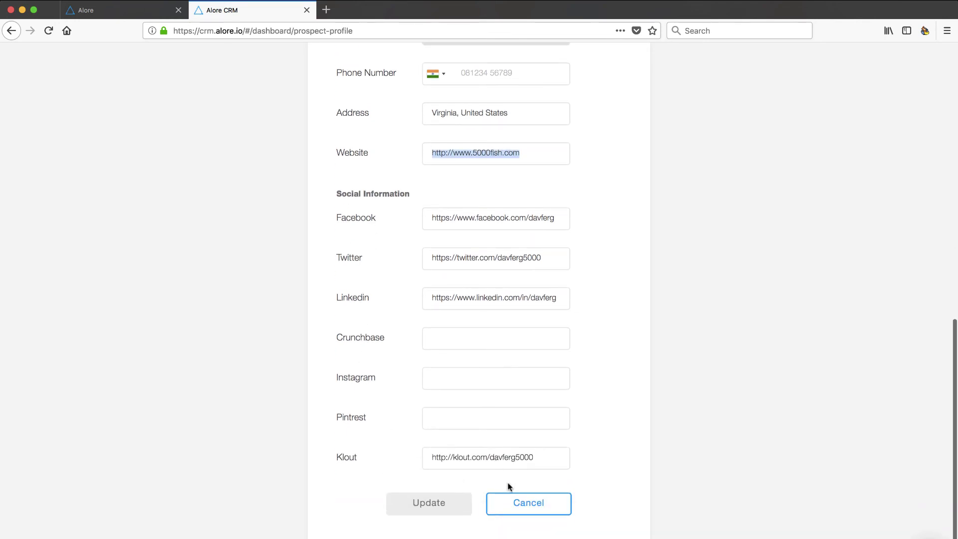
Step: Cancel the Edit Profile form without saving and bring up the prospect's + quick actions menu
left_click(516, 500)
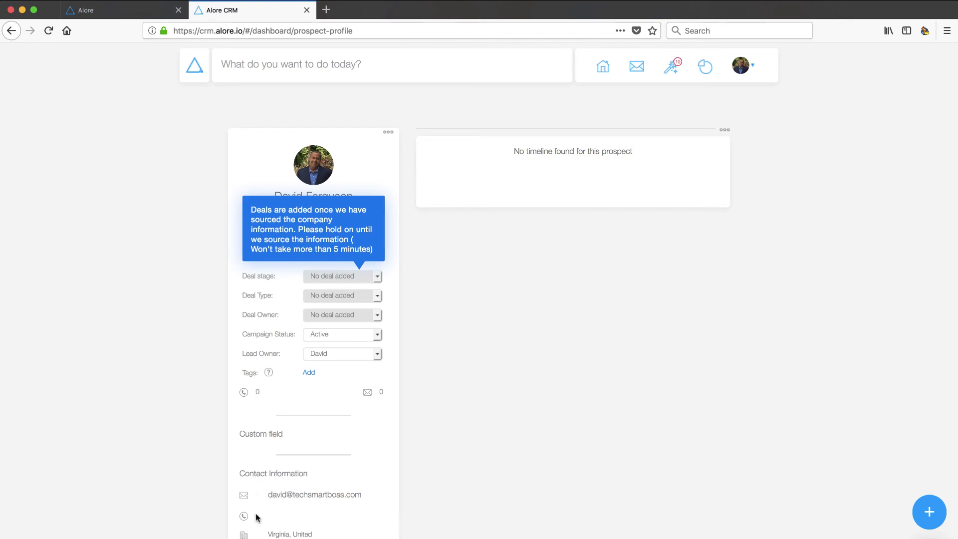
scroll(258, 518, "down", 5)
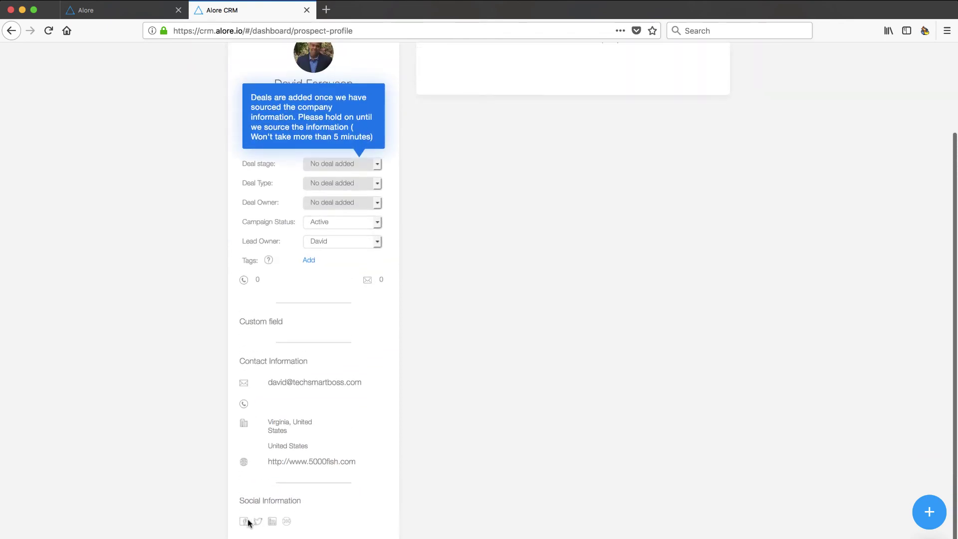
scroll(306, 509, "up", 3)
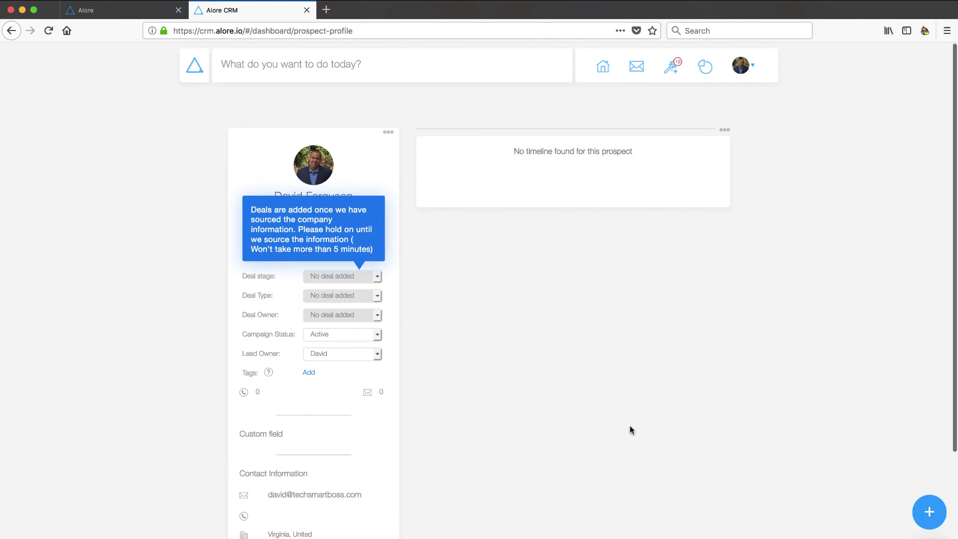
left_click(930, 514)
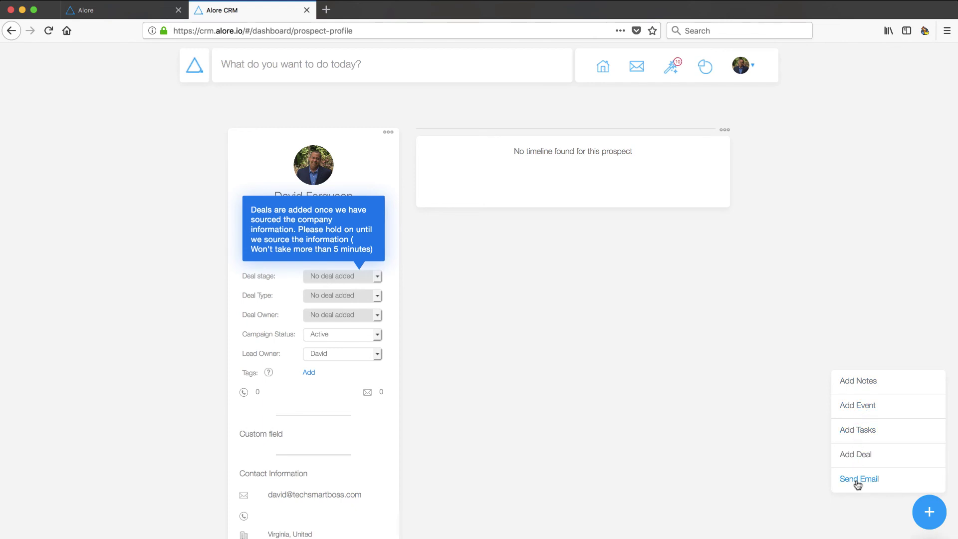
Step: Create a note with subject 'Test' and description 'testing' and save it to the prospect's timeline
left_click(866, 383)
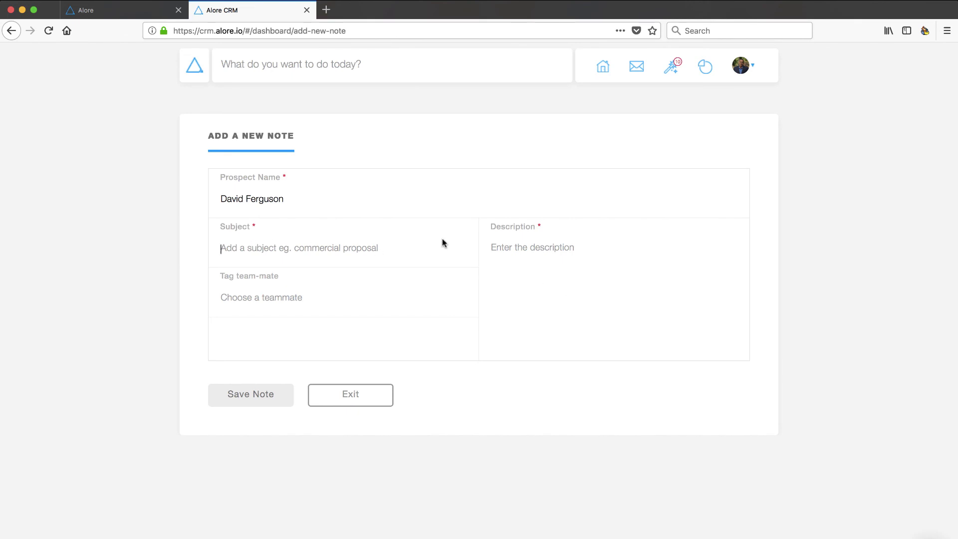
left_click(315, 242)
type("Test")
left_click(536, 279)
type("testing")
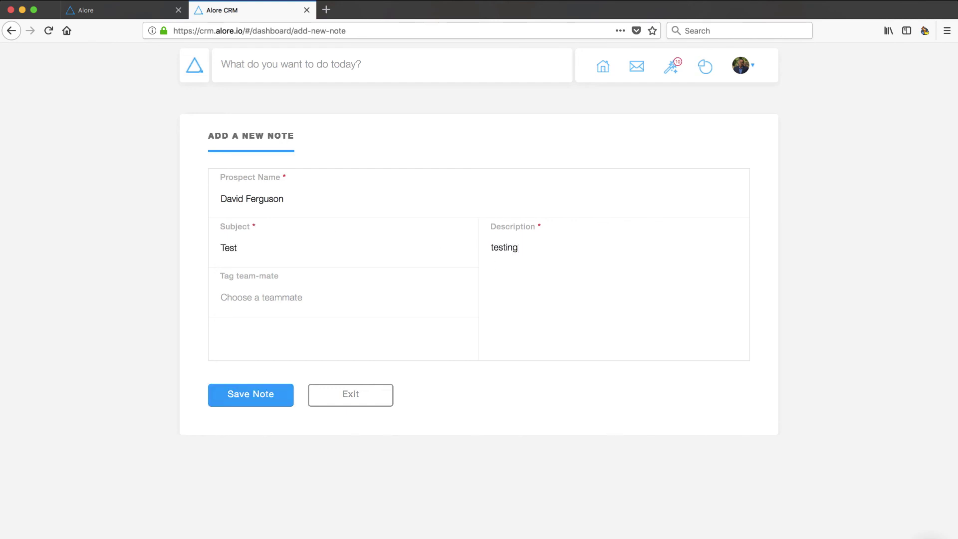
left_click(269, 298)
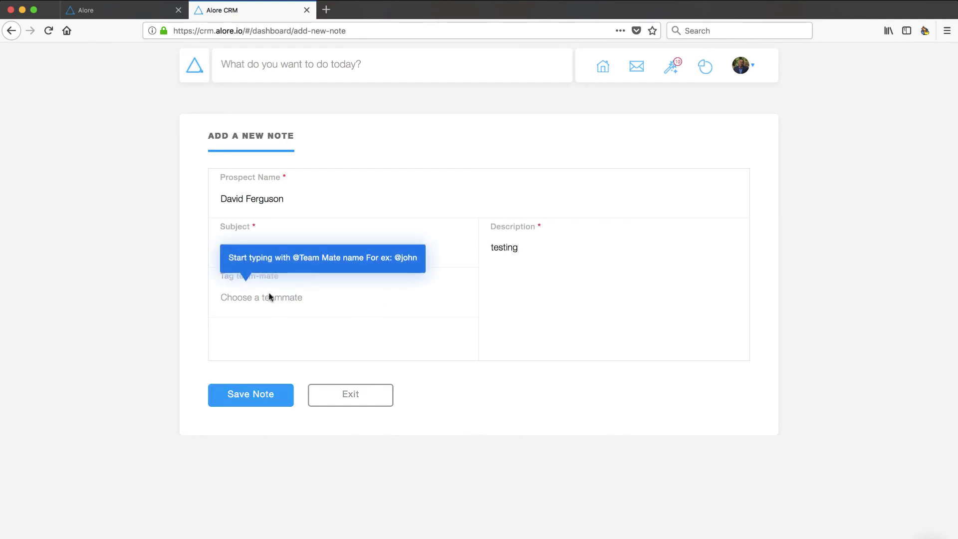
left_click(250, 395)
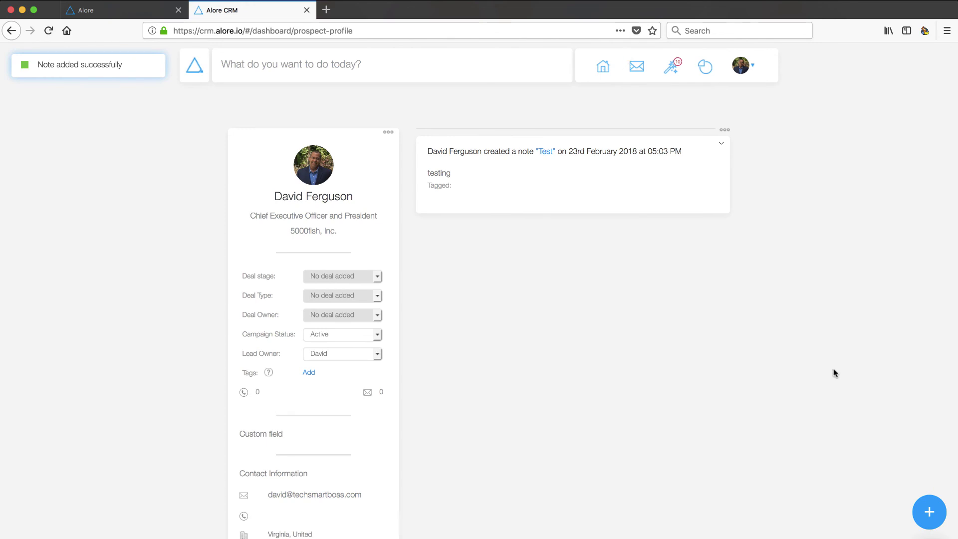
Step: Start an email from the prospect's quick actions, then close it without sending
left_click(923, 511)
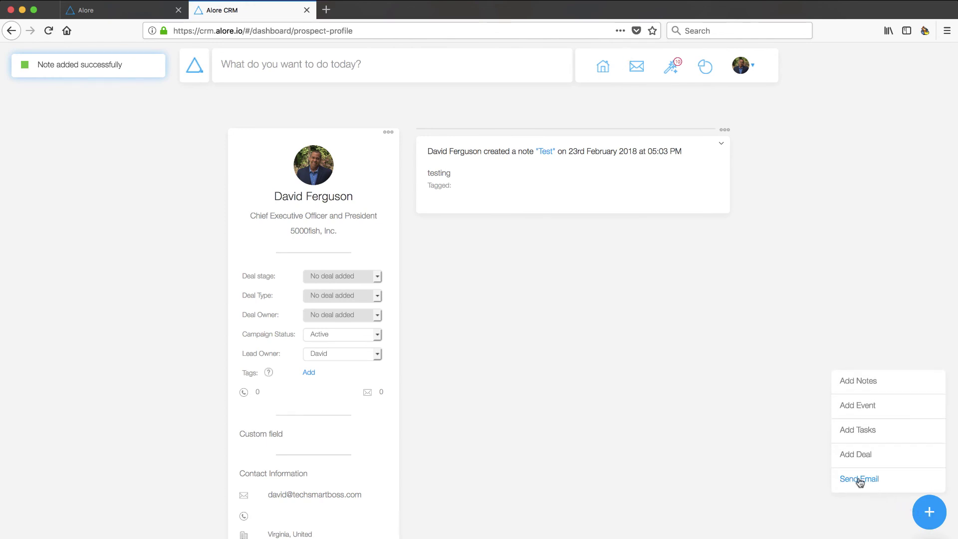
left_click(860, 482)
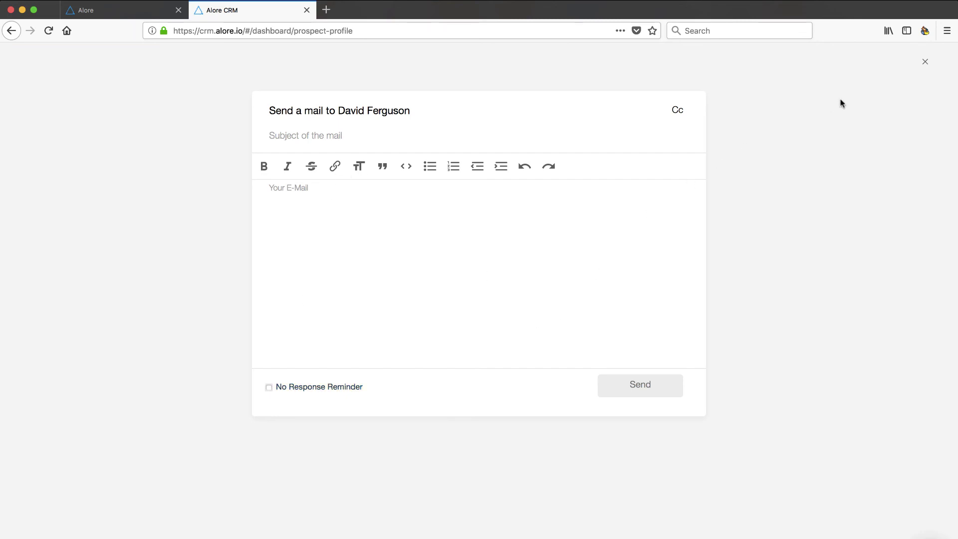
left_click(925, 61)
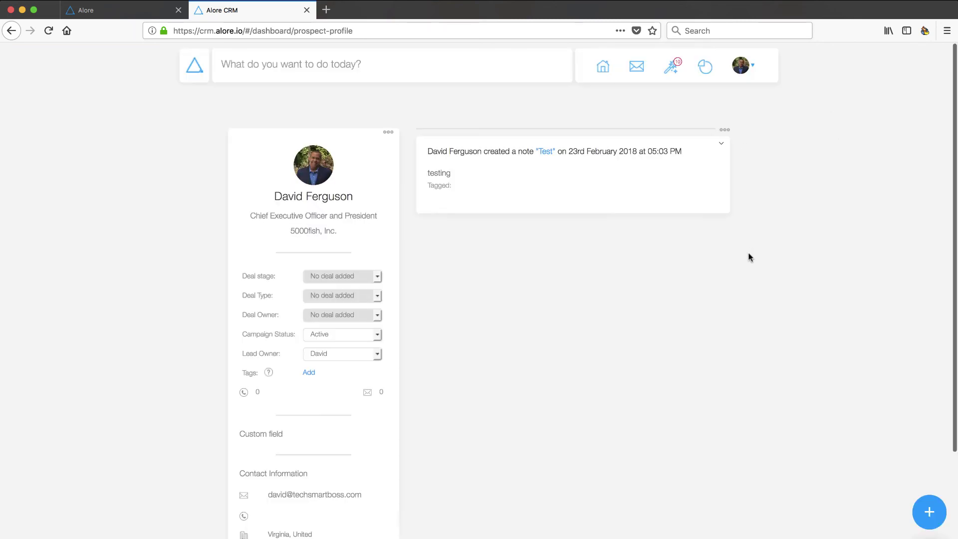
Step: Open the Leaderboard report from the reports menu and scroll through its rep targets
left_click(642, 69)
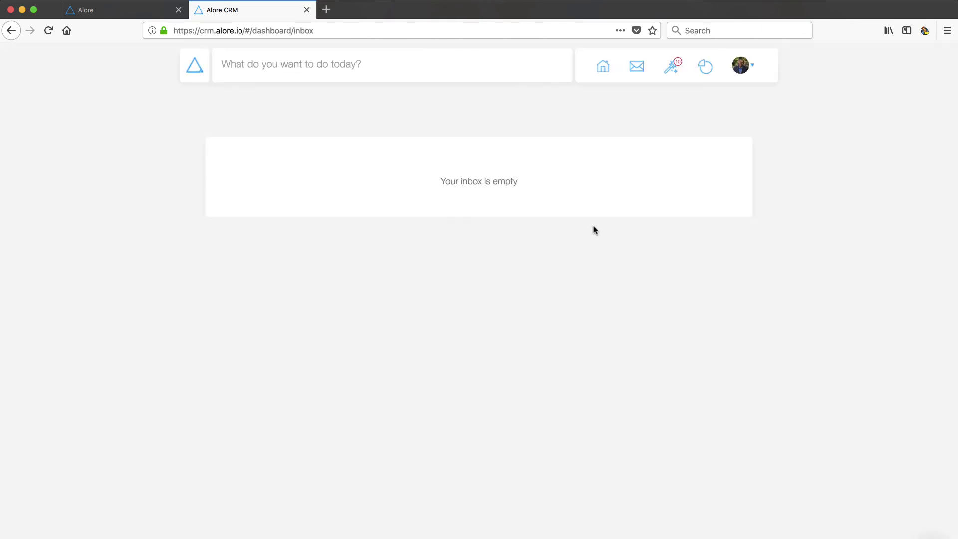
left_click(707, 70)
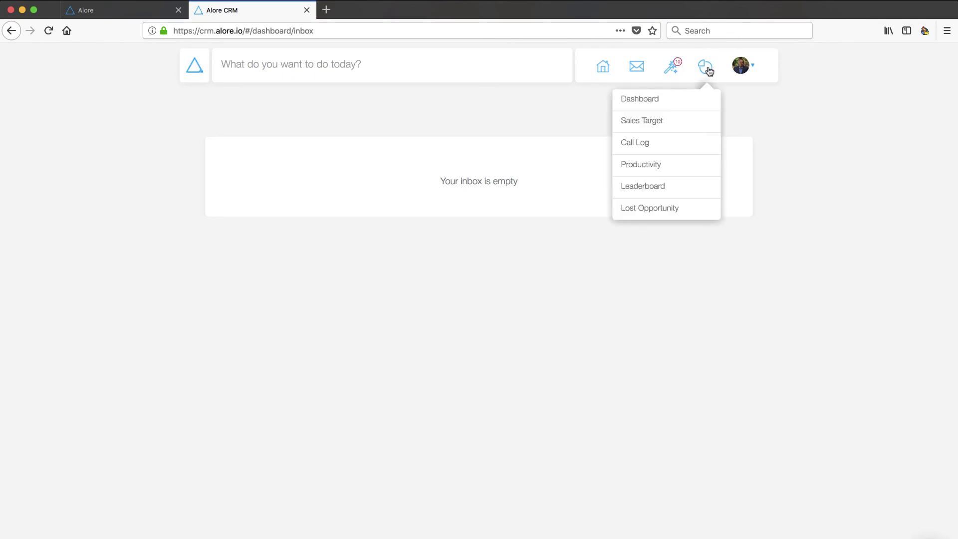
left_click(651, 188)
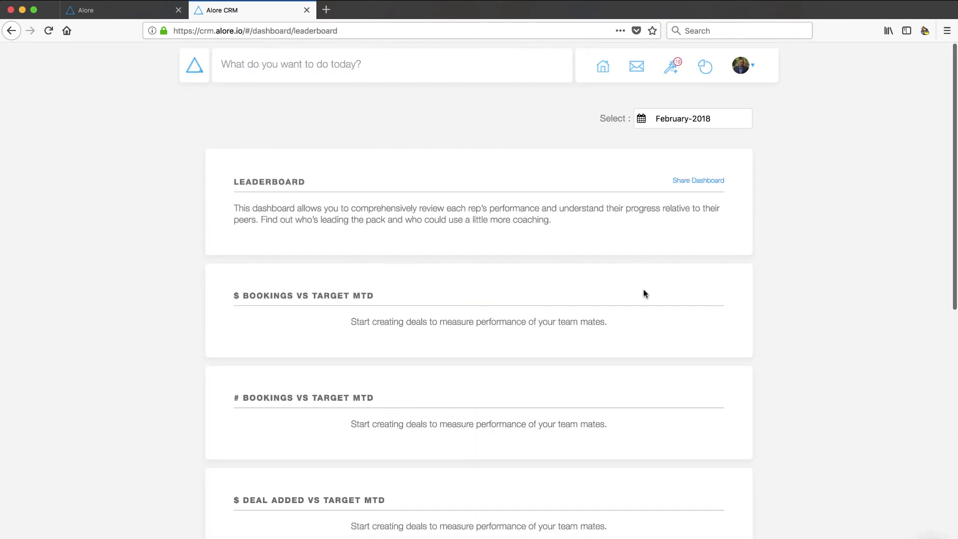
scroll(644, 293, "down", 10)
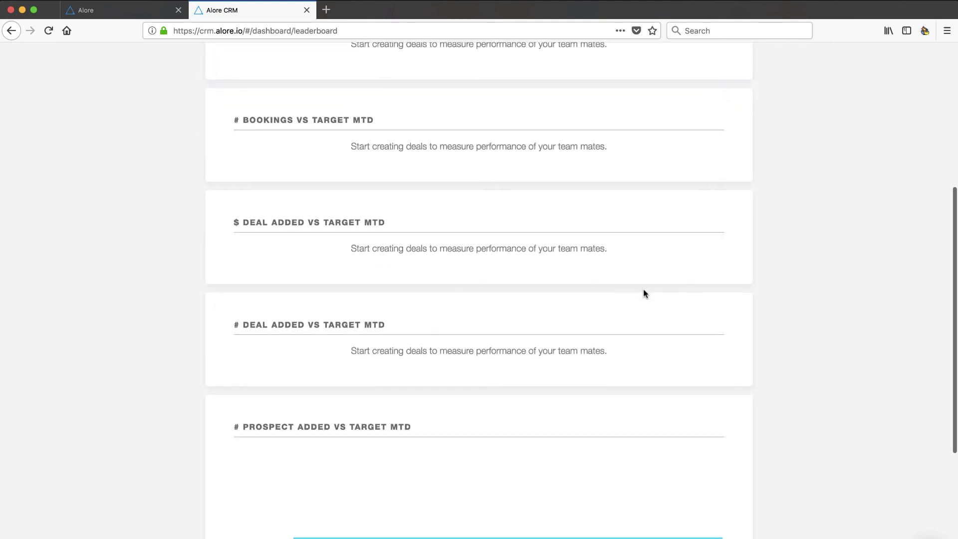
scroll(643, 293, "up", 10)
Step: Search the top bar for the company '5000fish'
left_click(406, 69)
type("500fi")
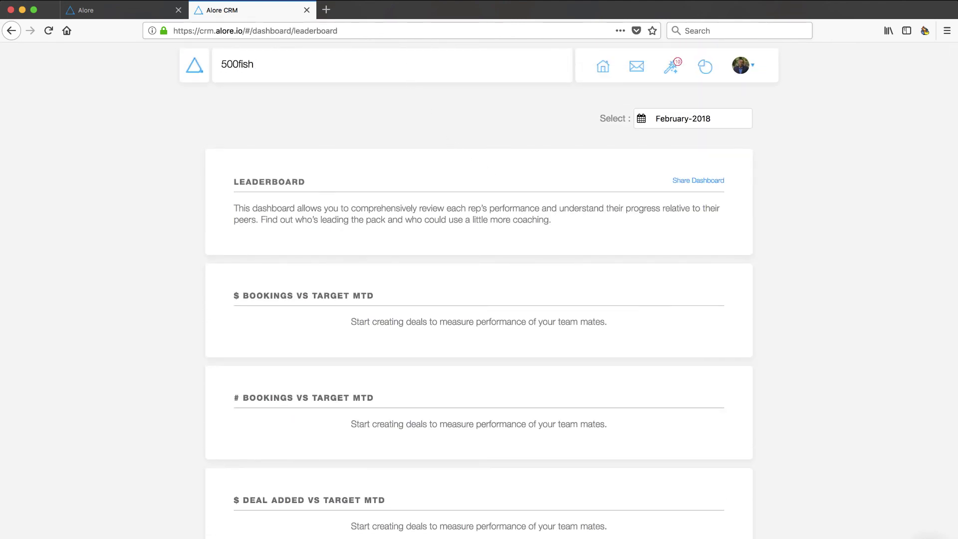
type("sh")
key("BackSpace")
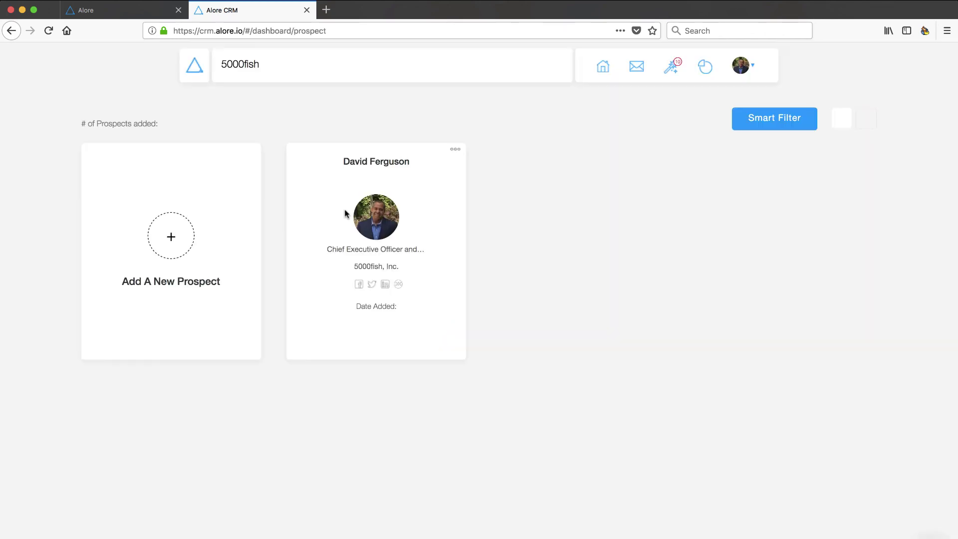
Step: Check the Smart Filter attributes, then switch the results to list view
left_click(771, 126)
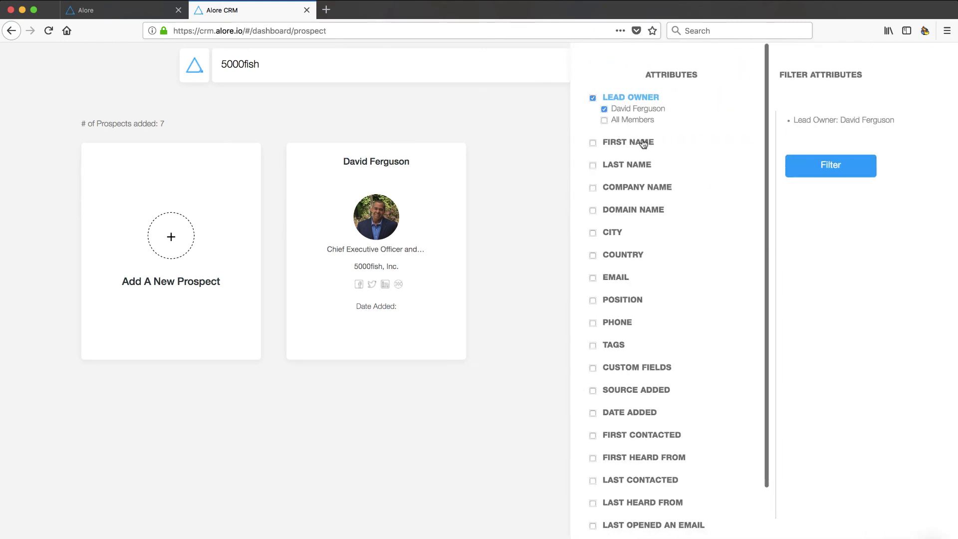
left_click(510, 120)
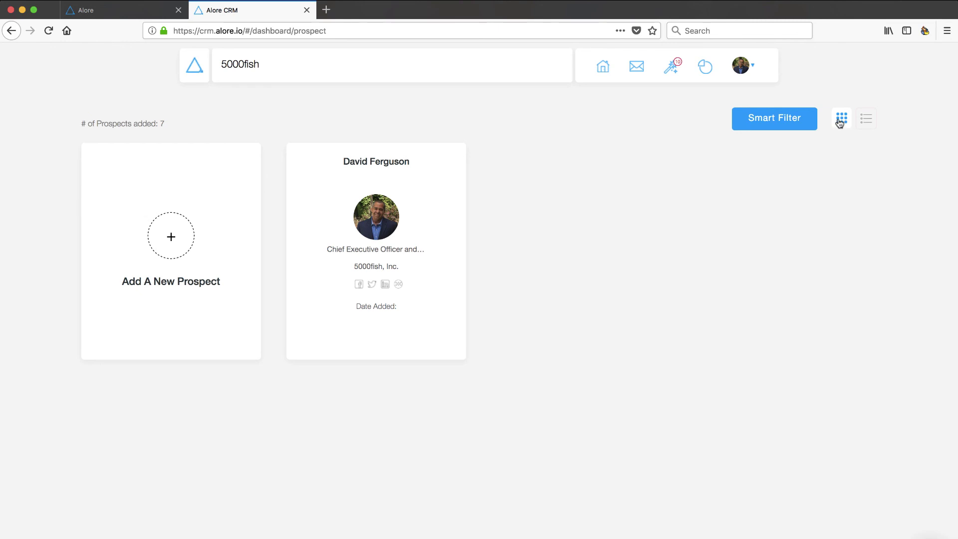
left_click(864, 120)
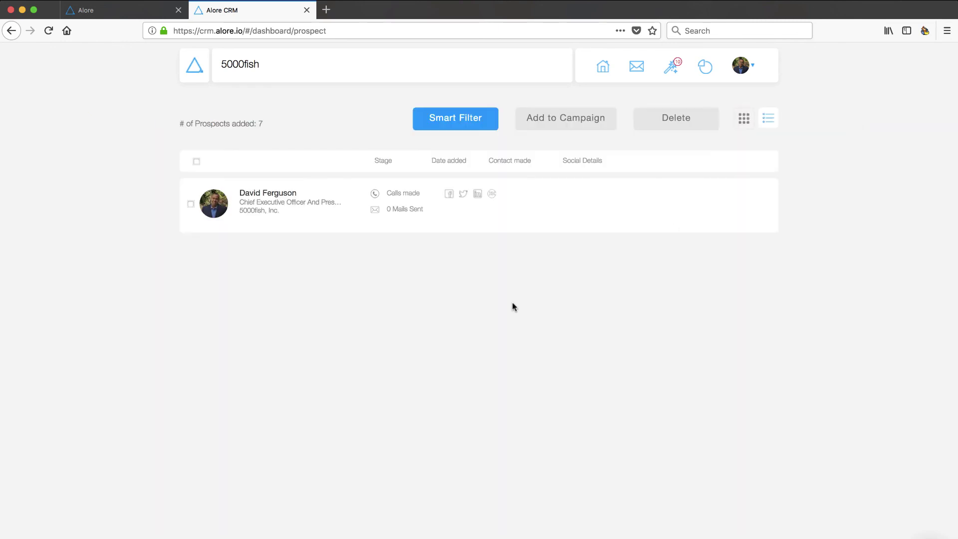
Step: Open the 5000fish prospect's profile, then choose Integration from the account menu
left_click(265, 196)
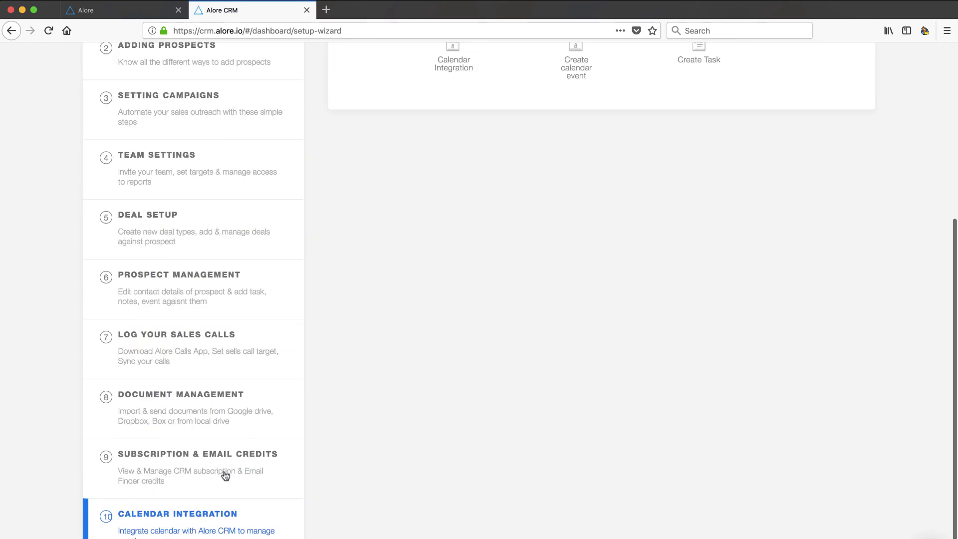
scroll(225, 475, "up", 5)
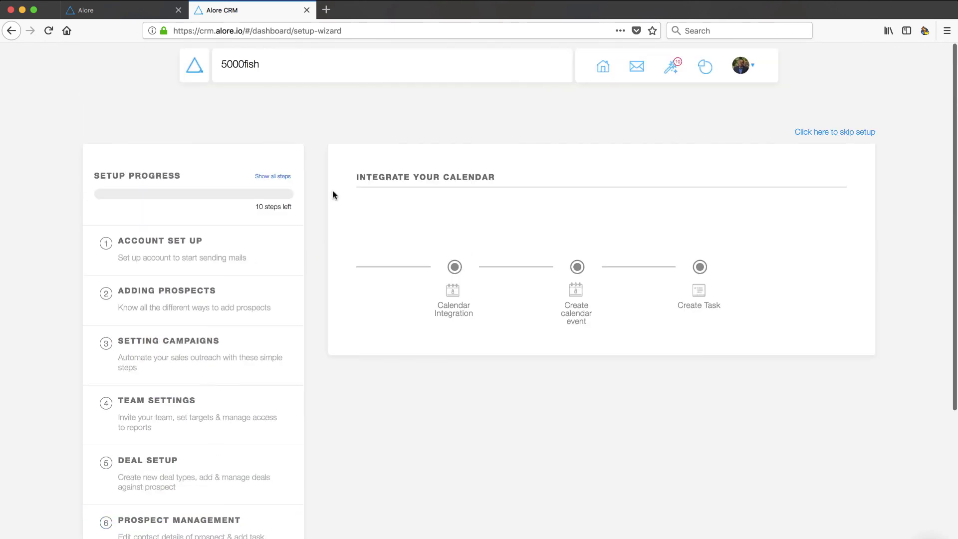
left_click(752, 68)
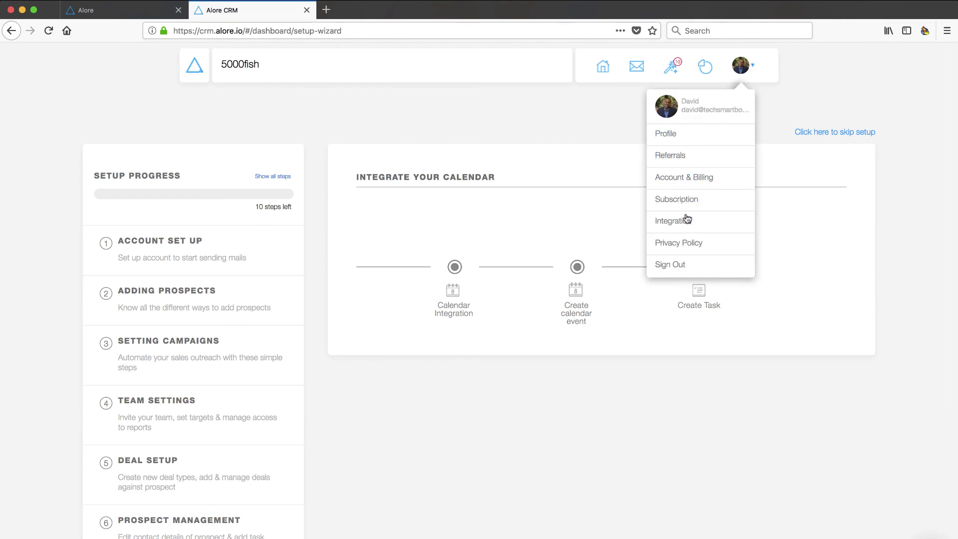
left_click(671, 221)
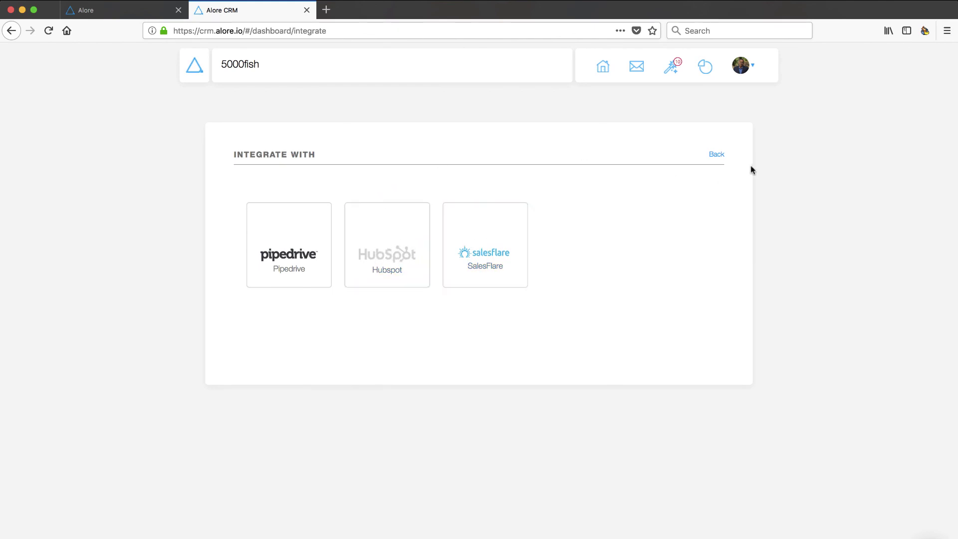
Step: Go back to the home feed and scroll through it to the 'Test' note activity
left_click(717, 155)
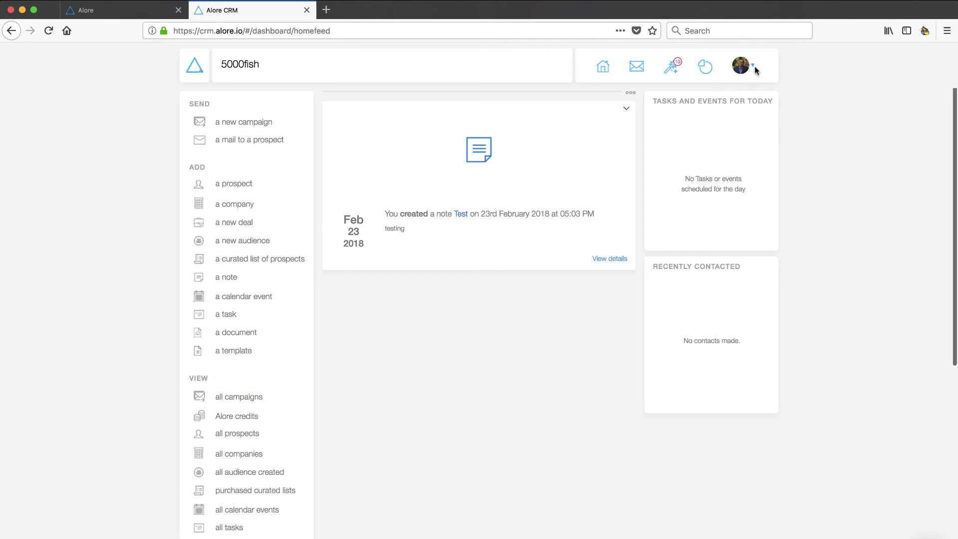
left_click(753, 69)
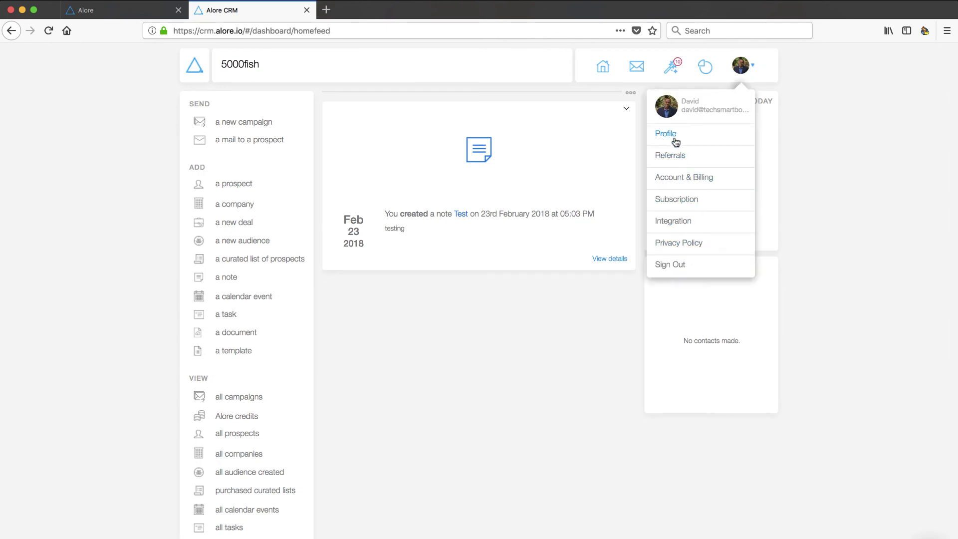
left_click(806, 172)
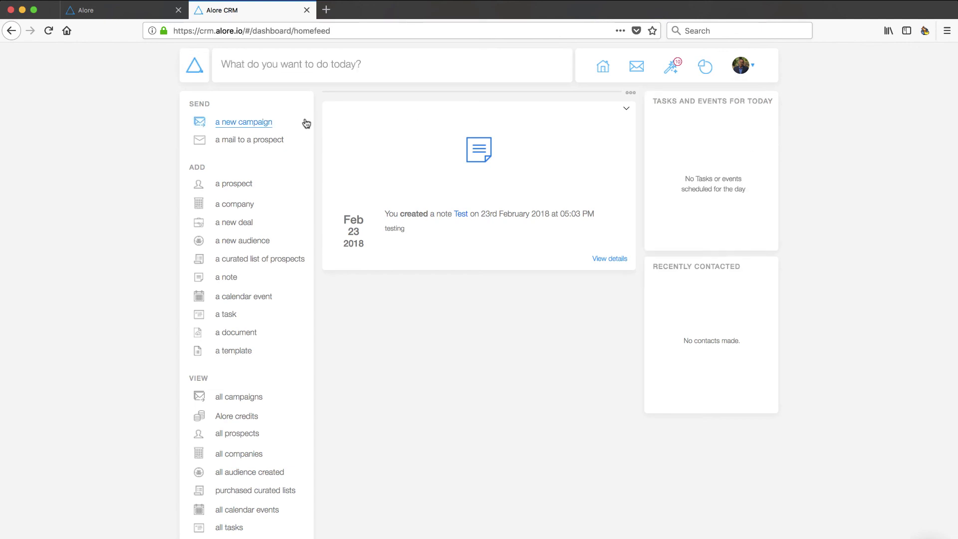
left_click(196, 68)
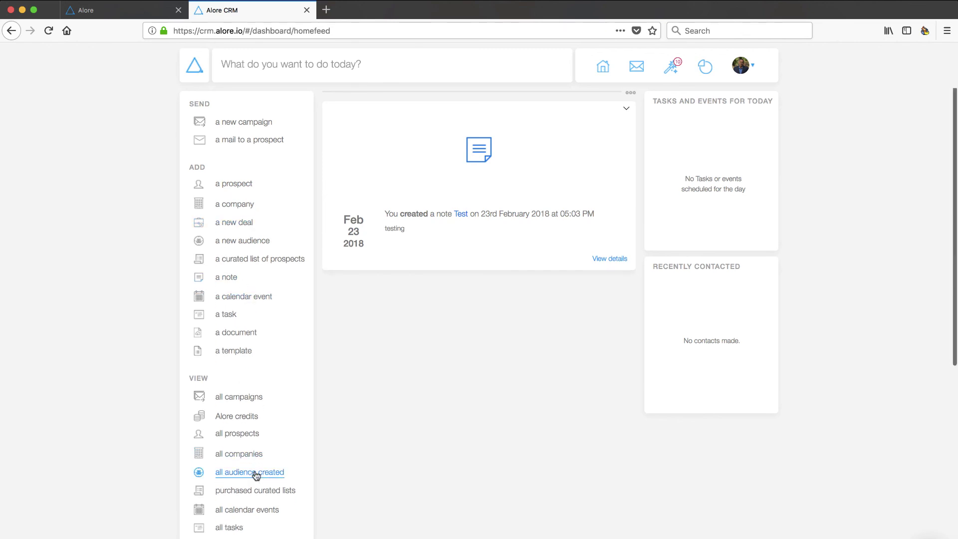
scroll(255, 474, "down", 3)
scroll(202, 499, "down", 8)
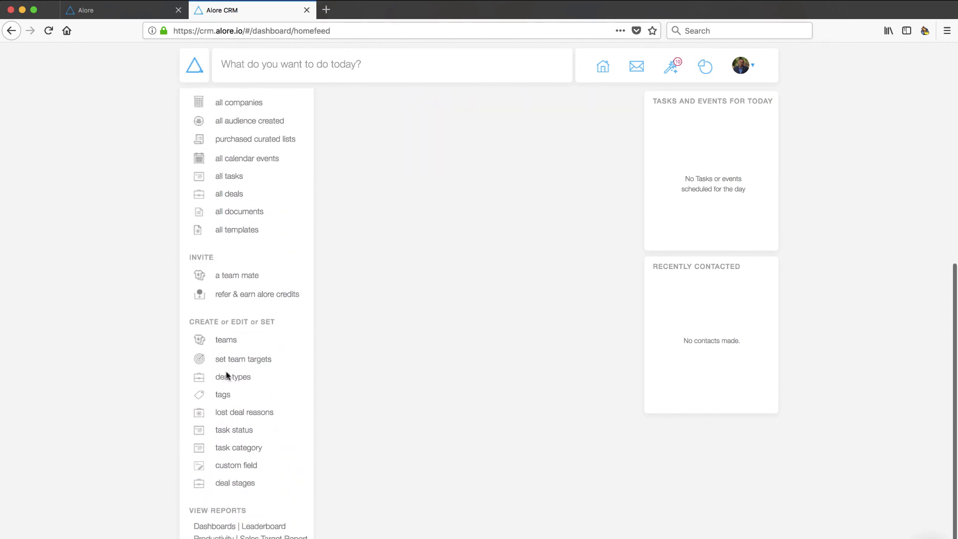
scroll(227, 379, "up", 5)
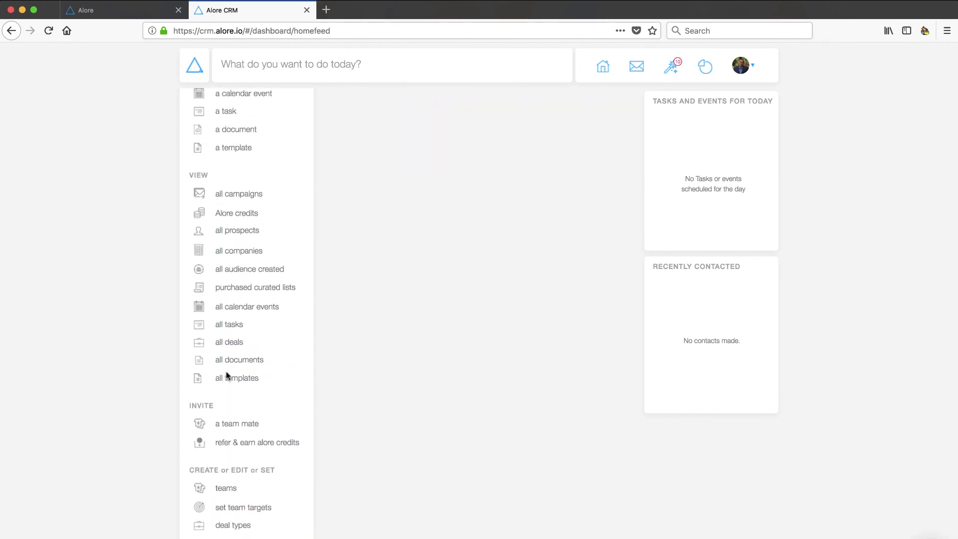
scroll(226, 372, "up", 4)
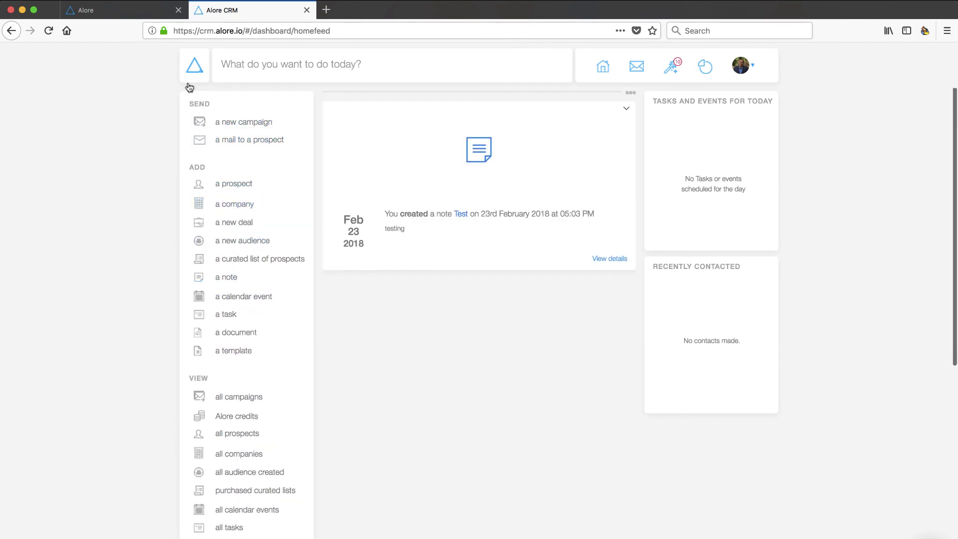
left_click(130, 11)
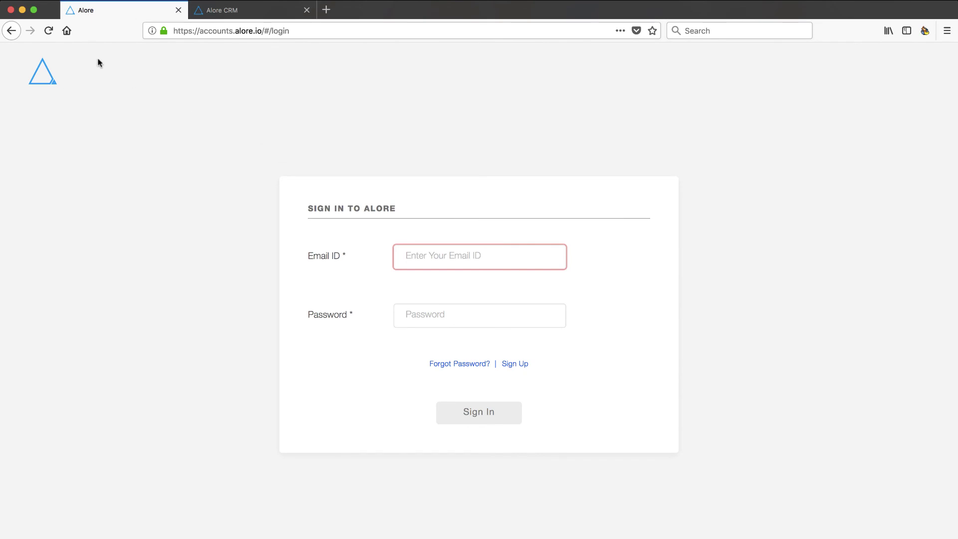
left_click(247, 12)
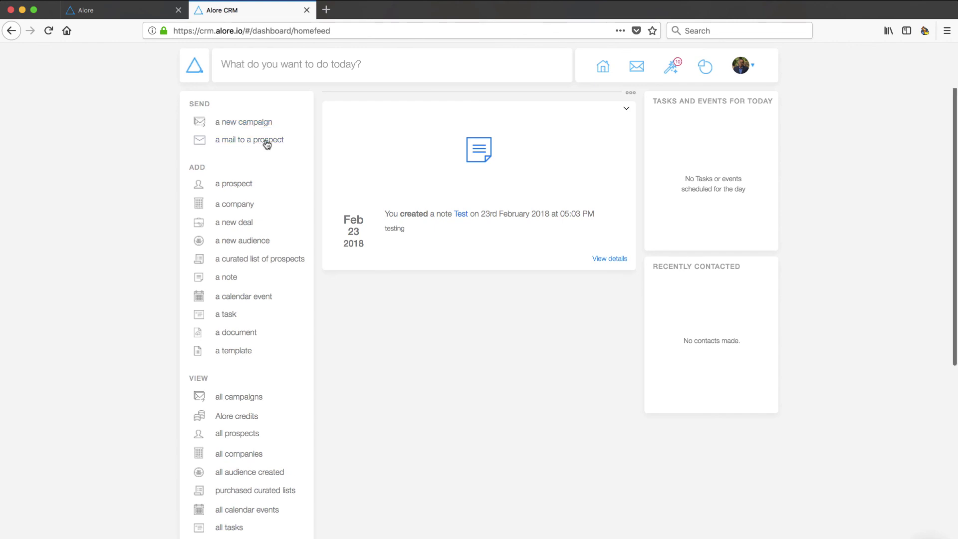
left_click(603, 67)
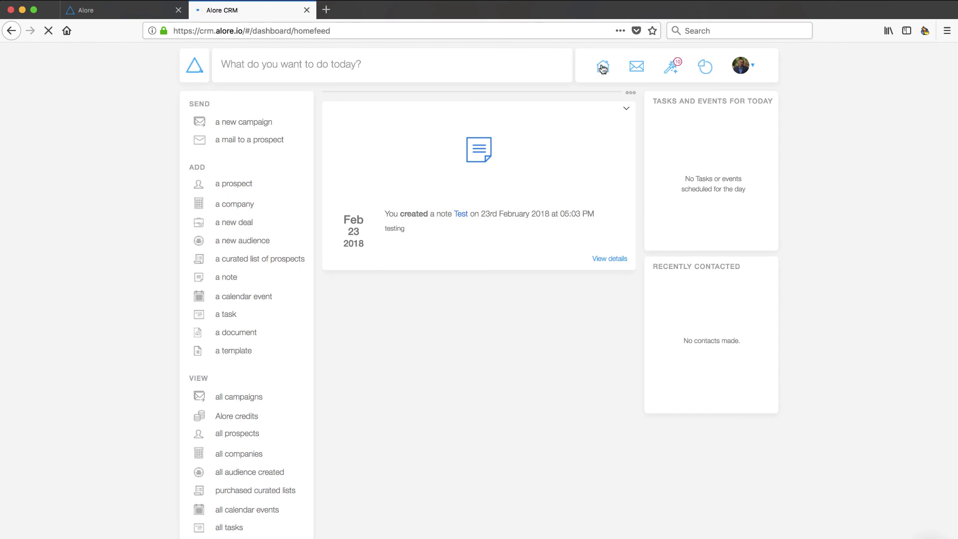